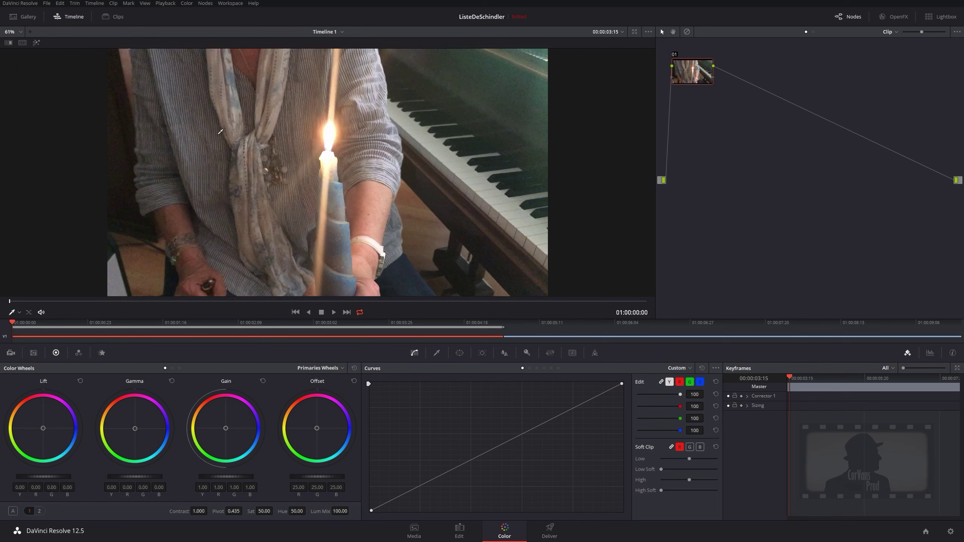
Add a circular window to node 01 and scale it down around the candle flame
click(460, 353)
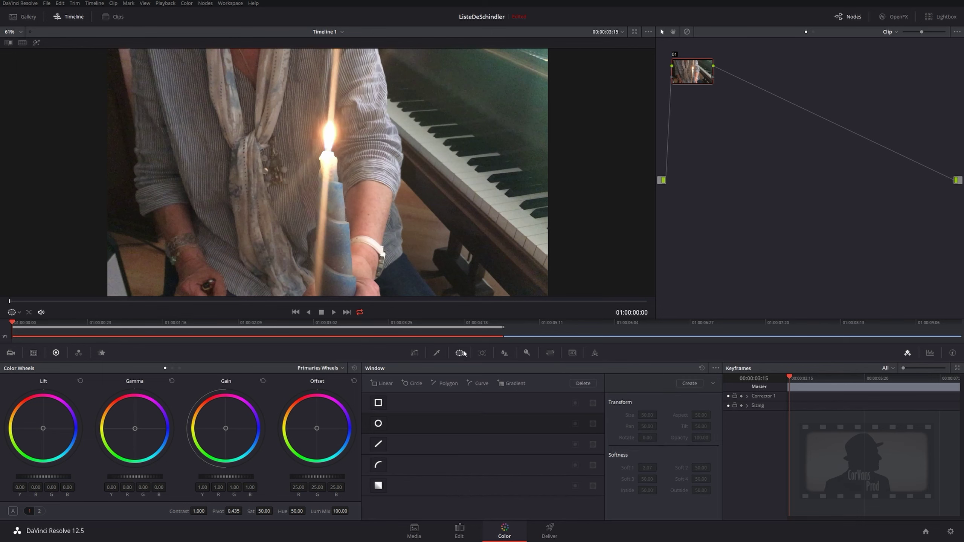
click(378, 423)
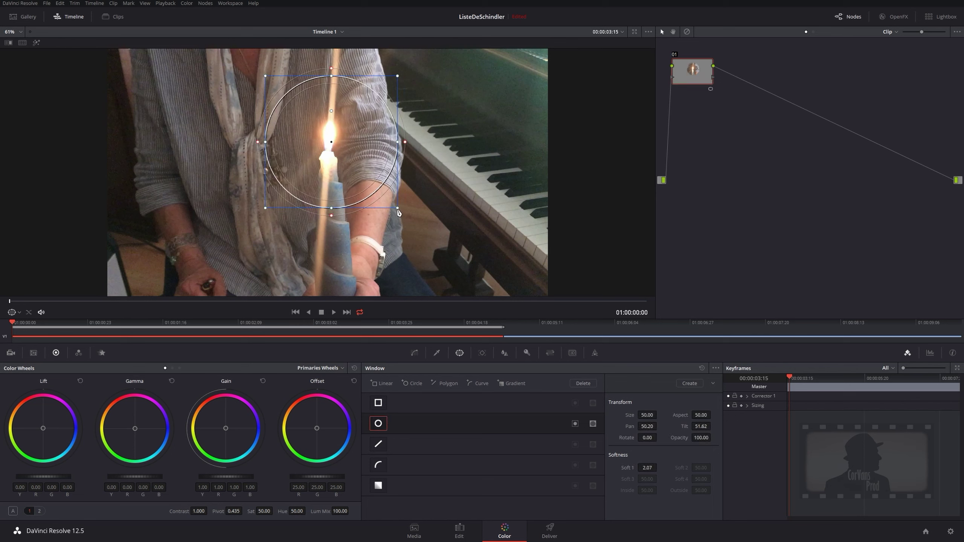
drag(399, 212, 362, 174)
Centre the circular window on the flame and narrow it into a vertical ellipse with an aspect of about 29.6
scroll(350, 210, up, 2)
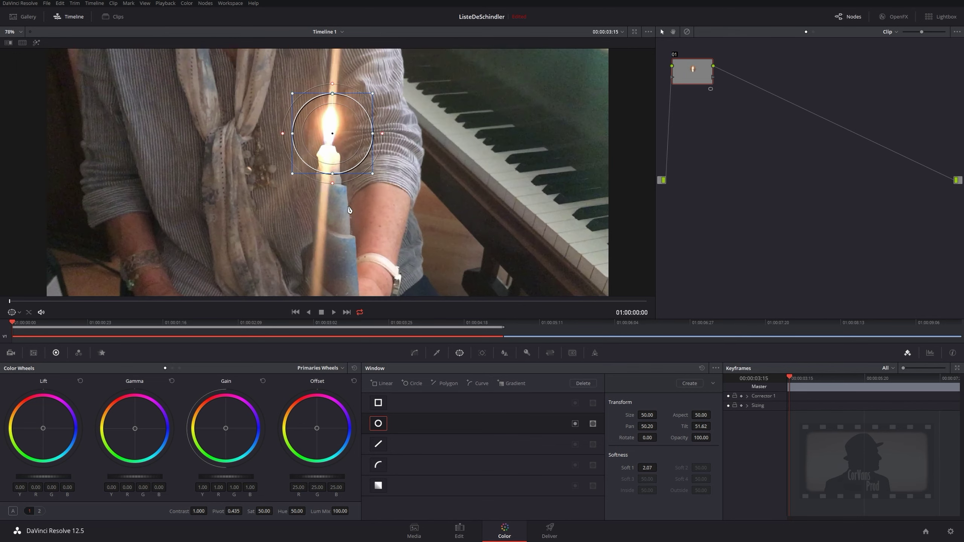
scroll(349, 209, up, 3)
scroll(494, 213, up, 2)
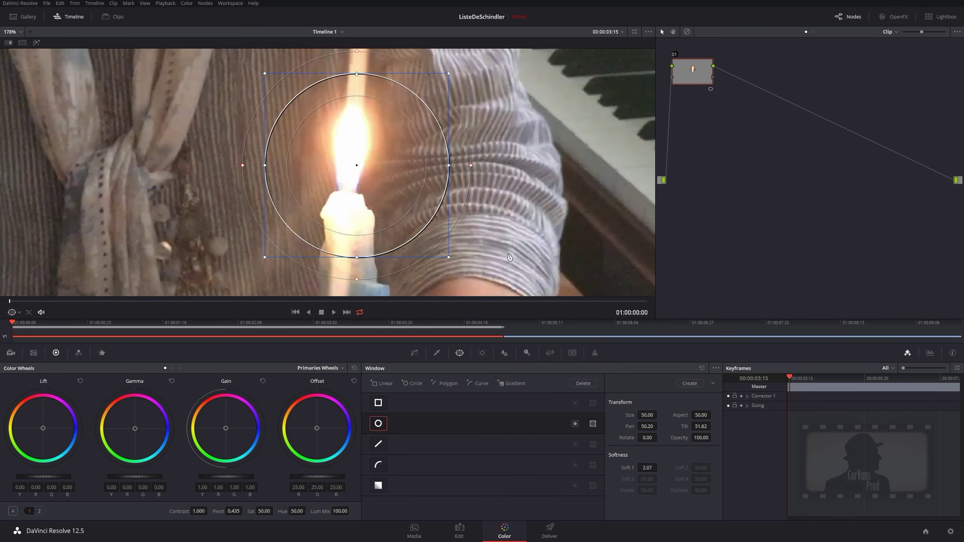
drag(370, 177, 366, 163)
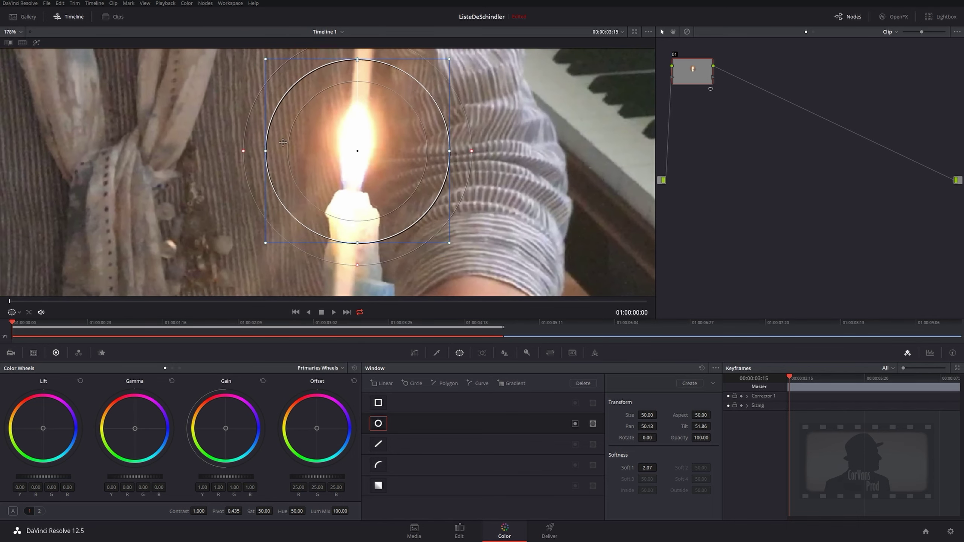
drag(266, 150, 303, 156)
drag(368, 197, 367, 196)
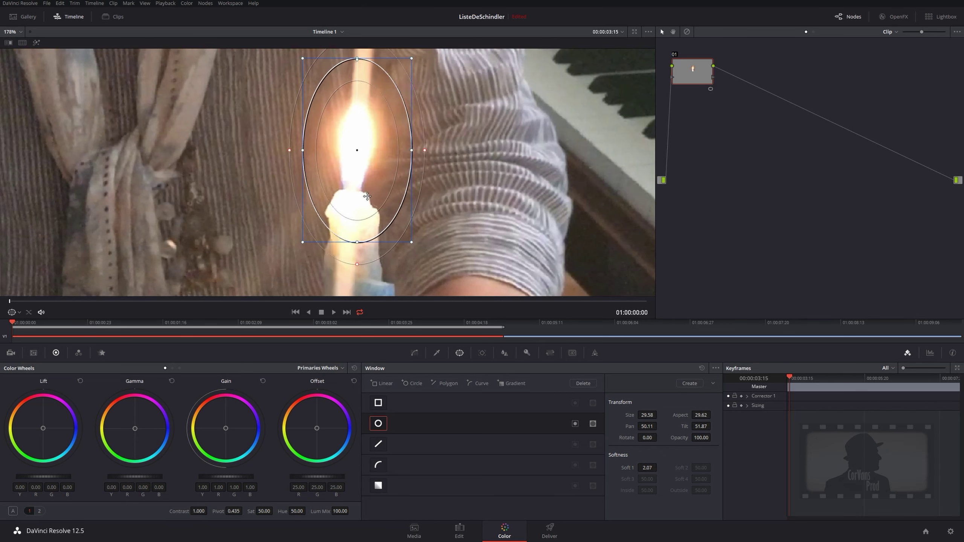
Shrink the elliptical window closer to the flame, reduce its softness to about 1.35, and recentre it
scroll(500, 190, down, 10)
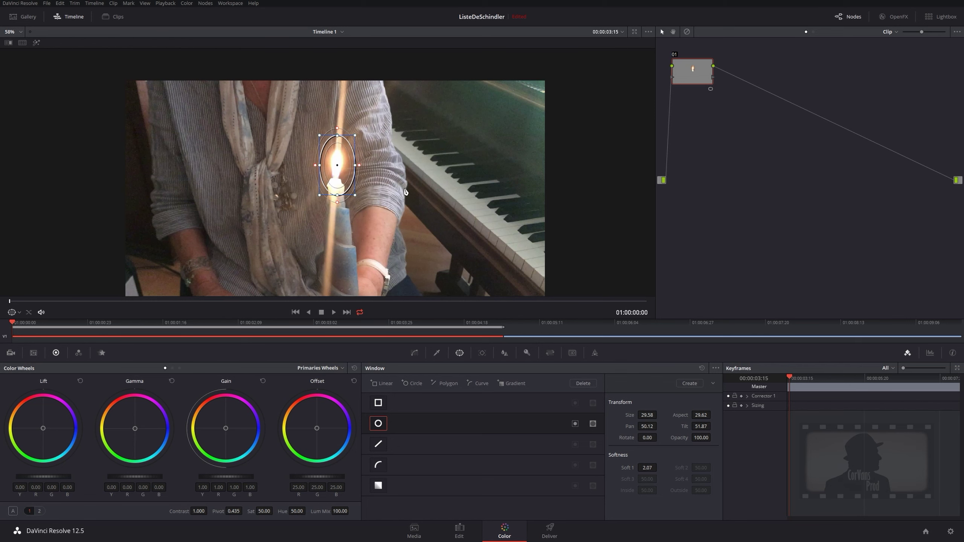
scroll(303, 224, up, 5)
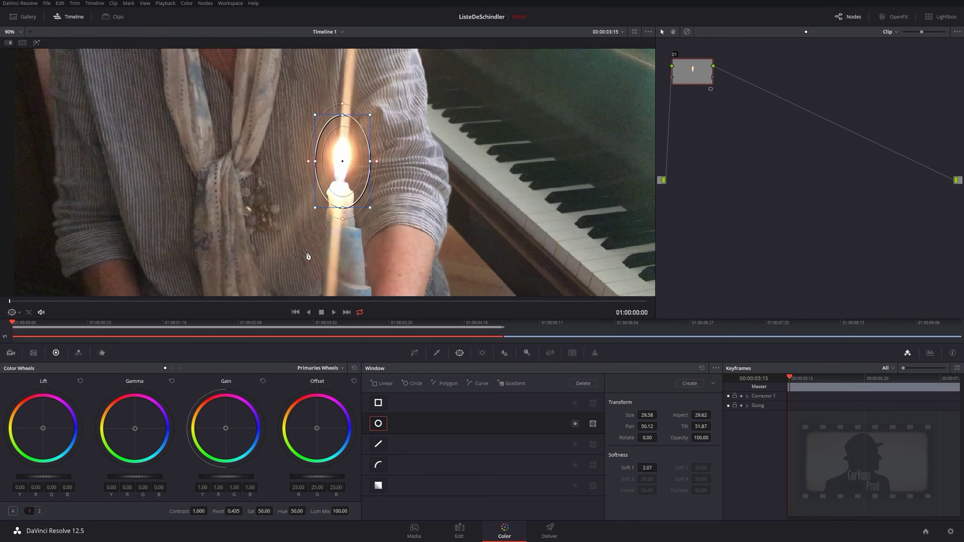
scroll(307, 257, up, 3)
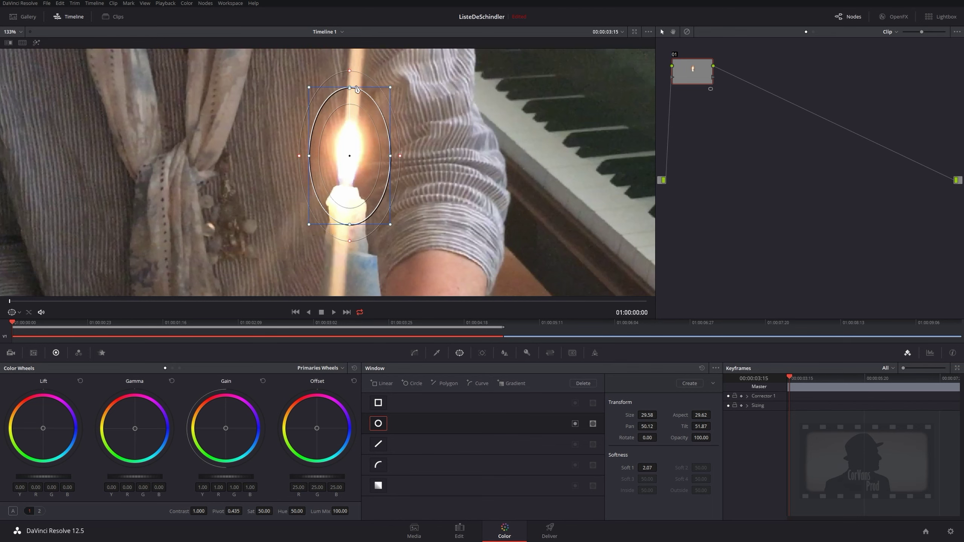
drag(391, 87, 373, 107)
scroll(447, 259, up, 2)
scroll(448, 259, up, 3)
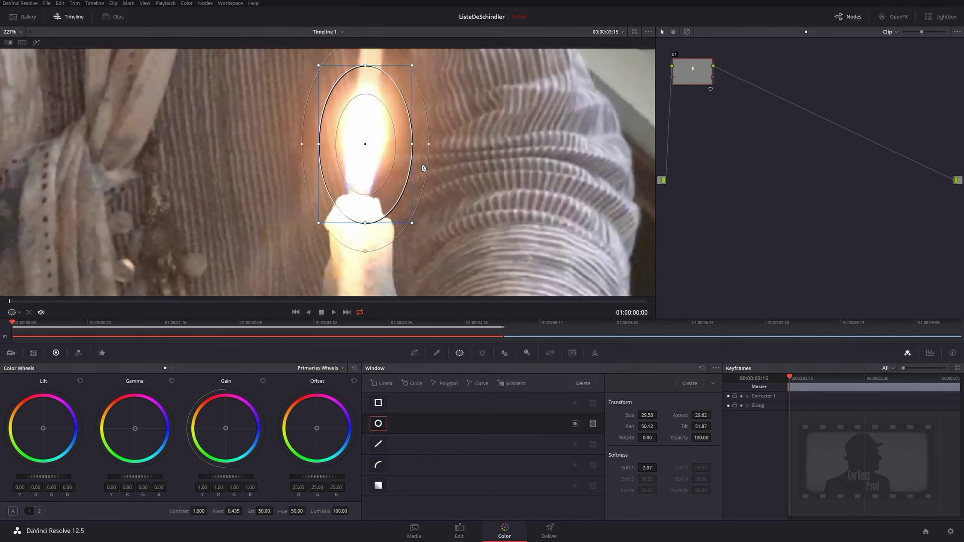
drag(428, 144, 423, 144)
drag(351, 121, 352, 127)
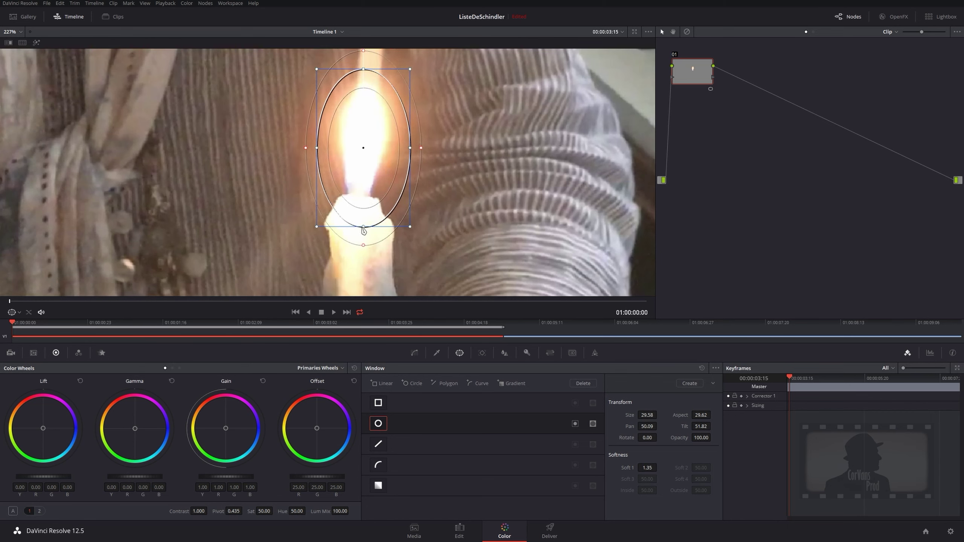
Shorten the ellipse to an aspect of about 36, refit it around the flame, and check the masked area with Highlight
drag(364, 228, 364, 213)
drag(370, 178, 370, 161)
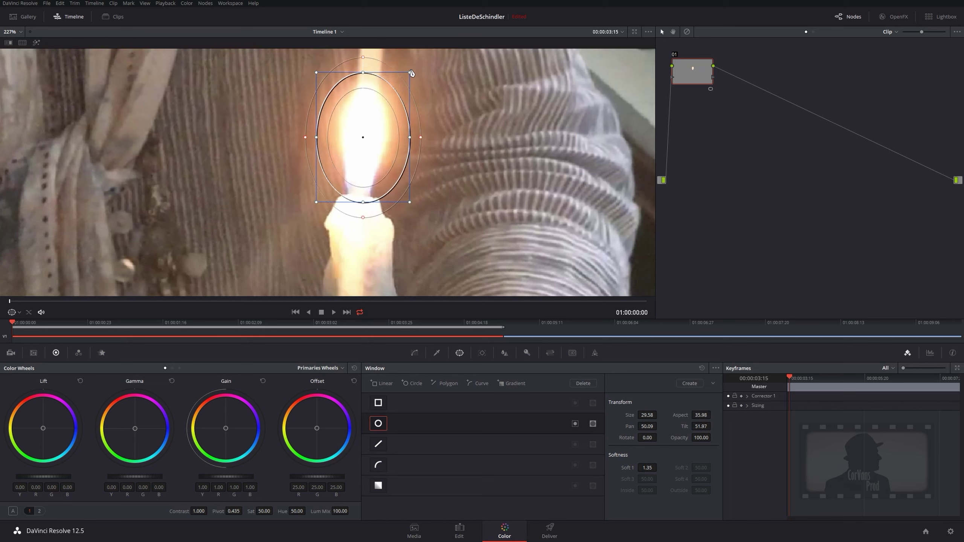
drag(410, 73, 414, 67)
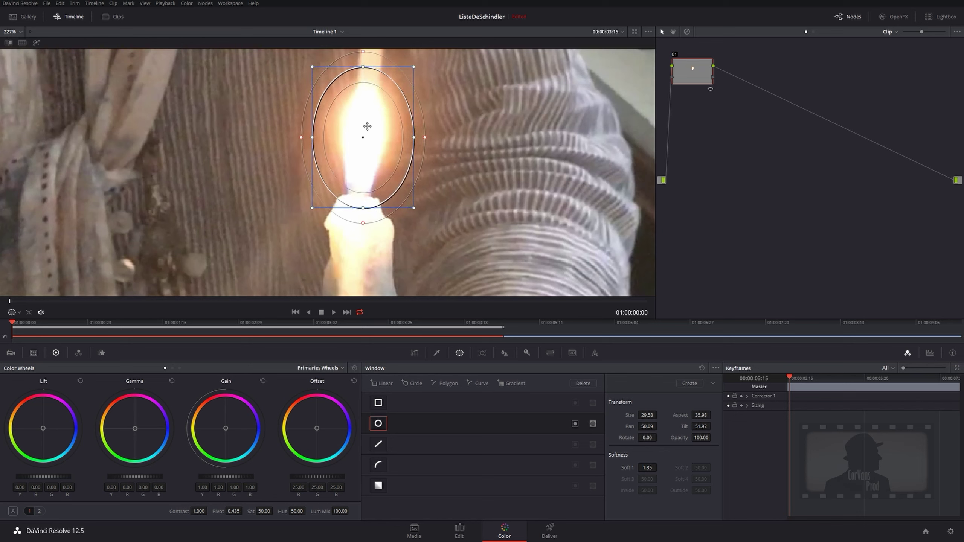
drag(367, 126, 369, 127)
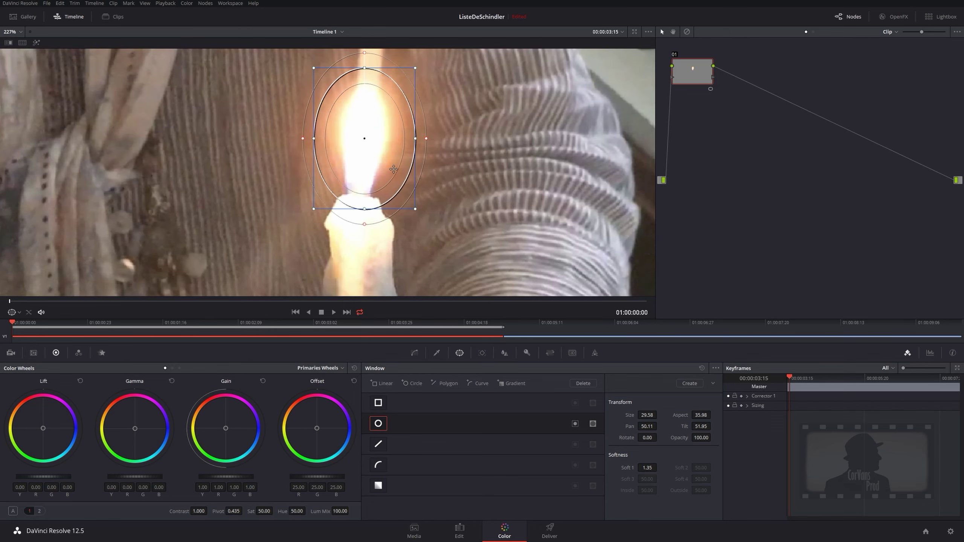
key(shift+h)
key(shift+h)
key(shift+z)
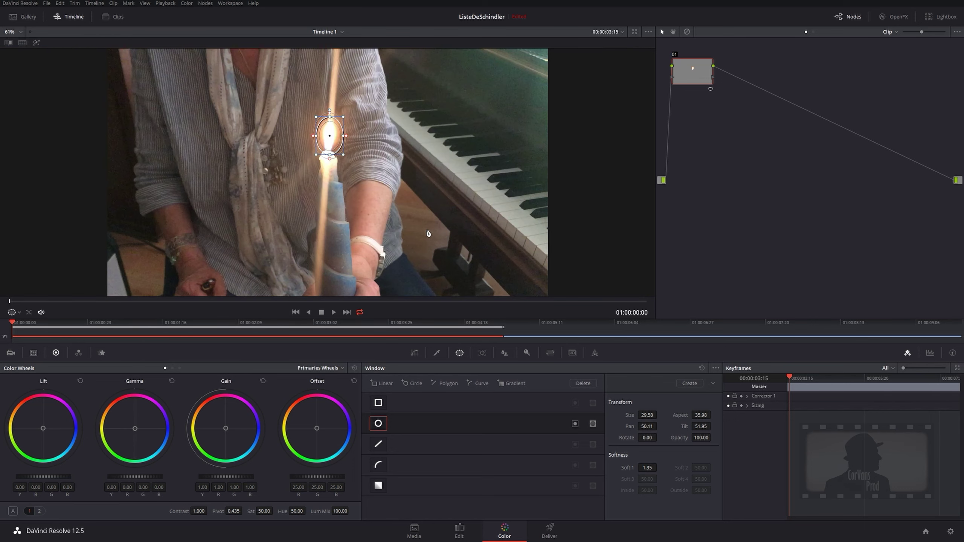
key(shift+h)
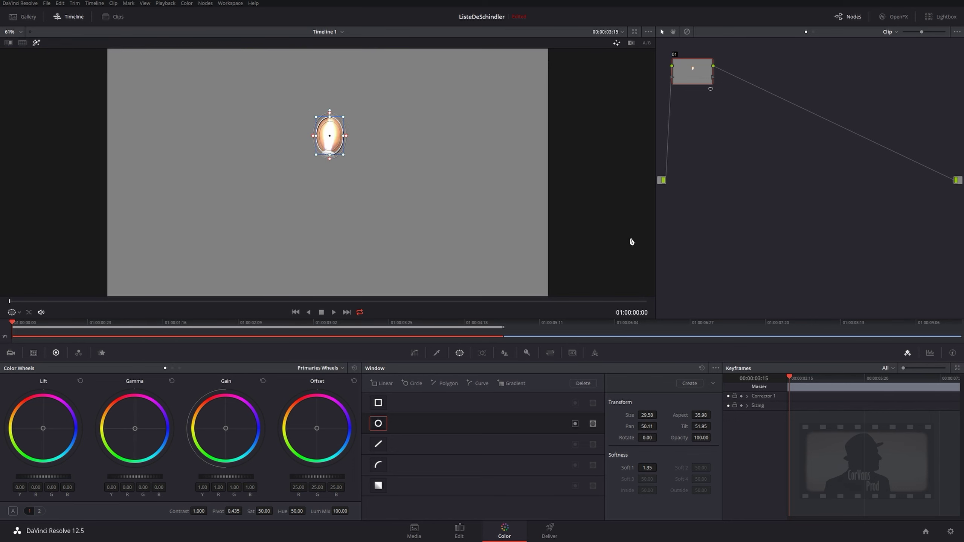
key(shift+h)
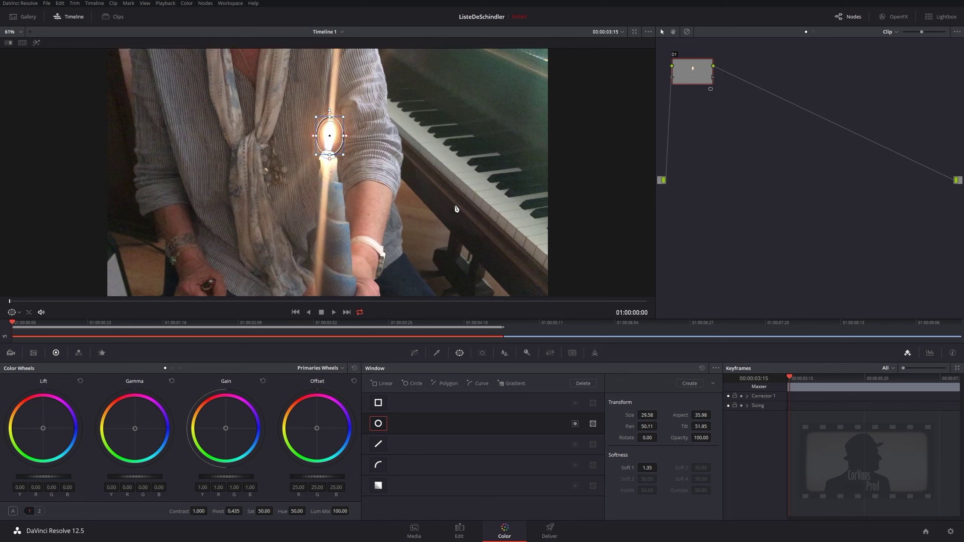
Try qualifying the flame by hue with width 32.5 and center 32.0, preview the selection, and reset the qualifier
click(433, 359)
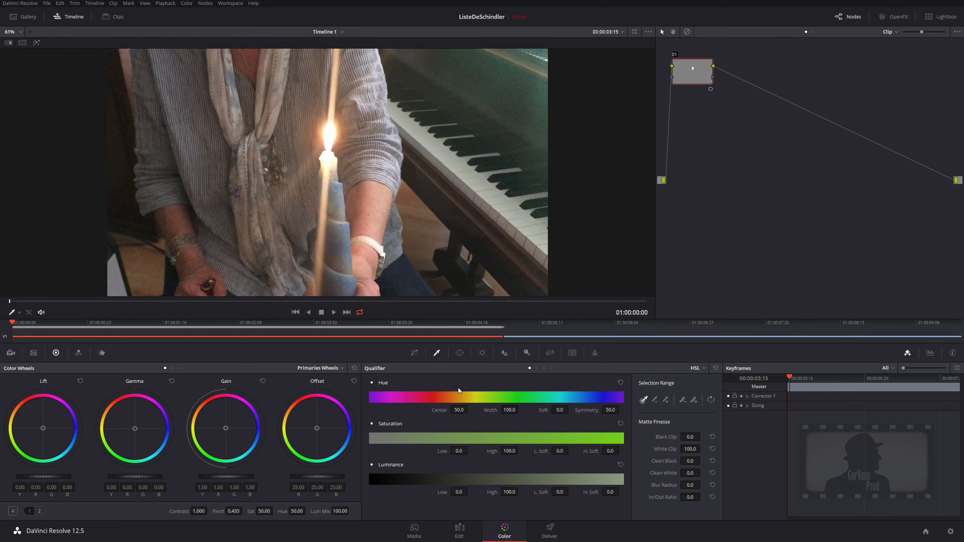
scroll(450, 254, up, 5)
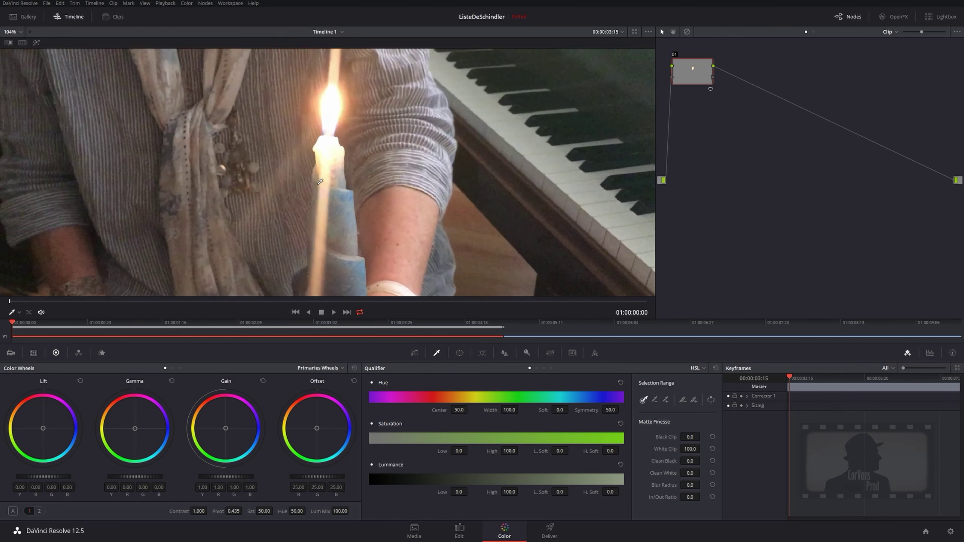
scroll(450, 254, up, 4)
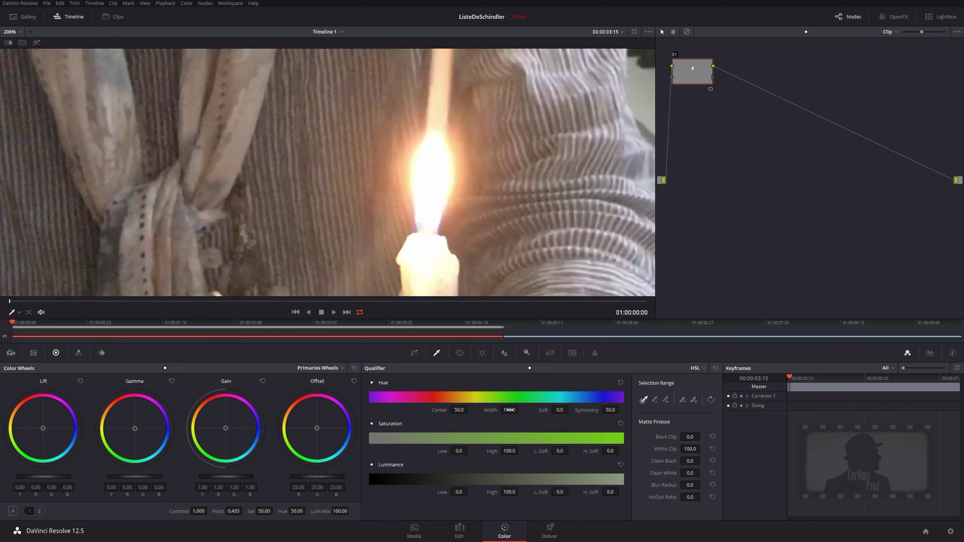
drag(510, 410, 309, 410)
drag(460, 410, 440, 413)
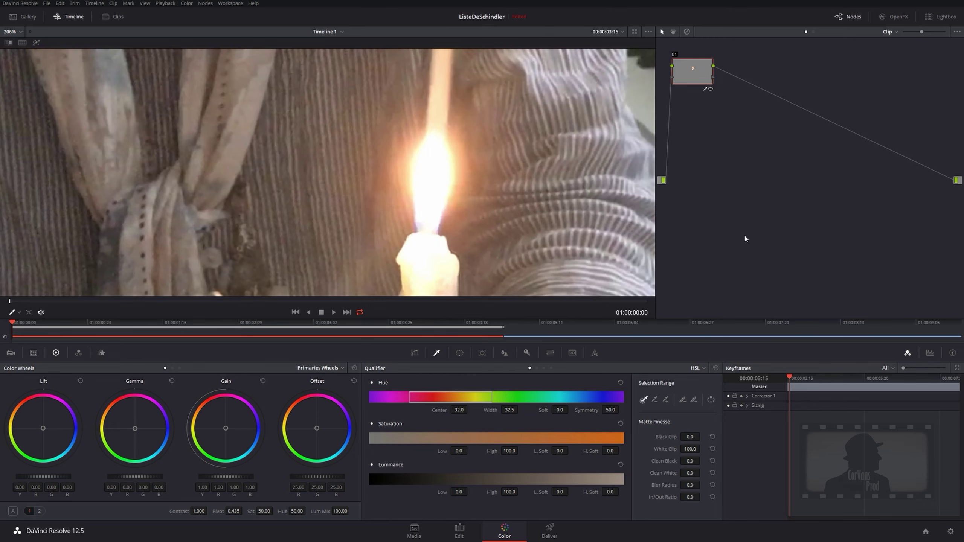
key(shift+h)
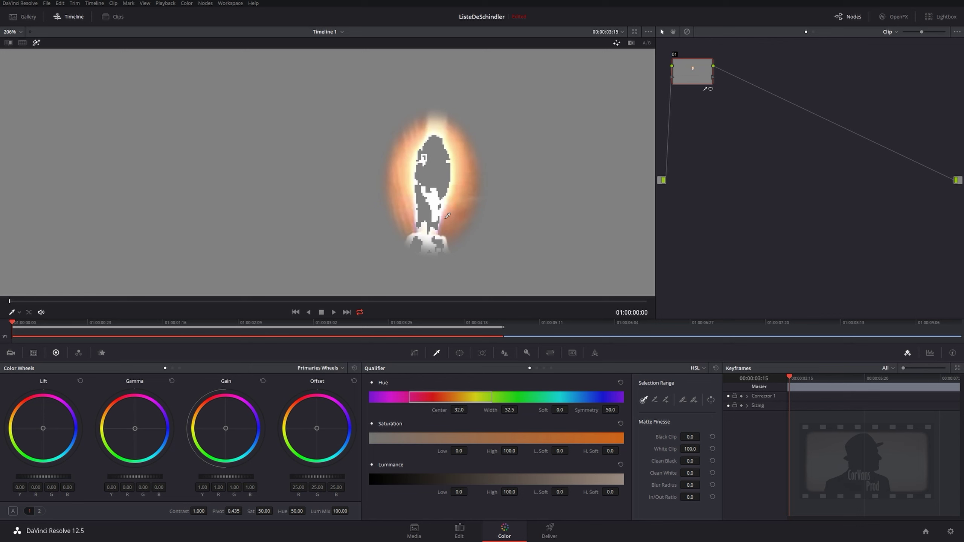
key(shift+h)
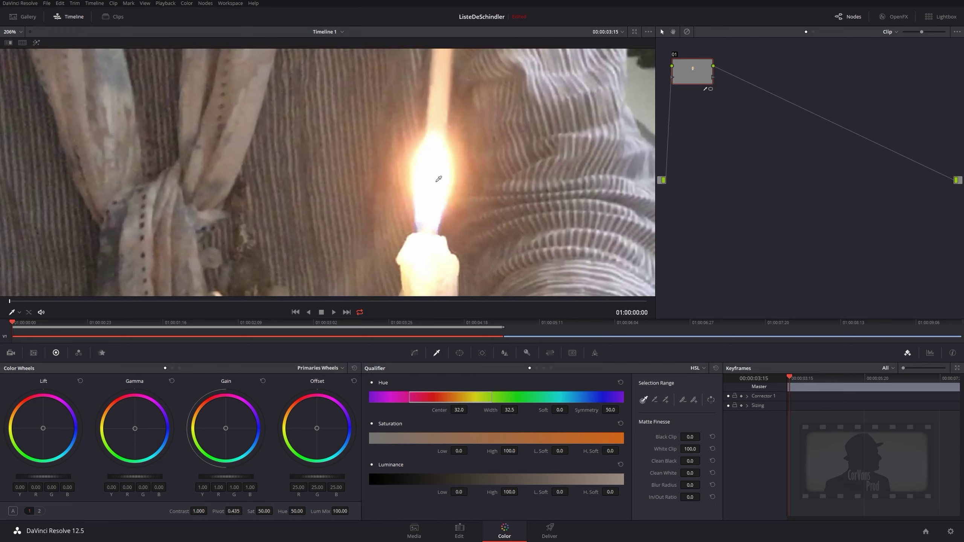
click(716, 368)
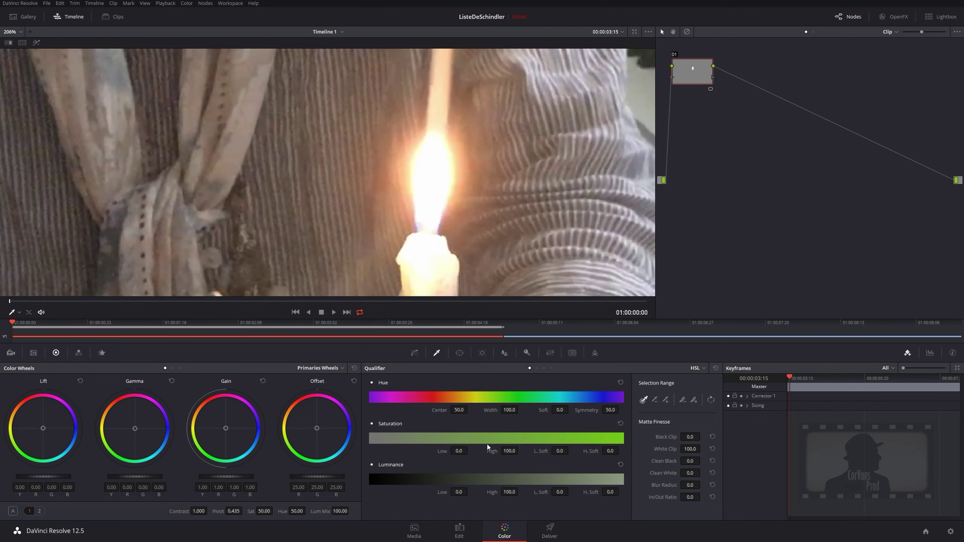
Try a saturation low limit of 2.4 with the highlight preview, and reset the saturation range
key(shift+h)
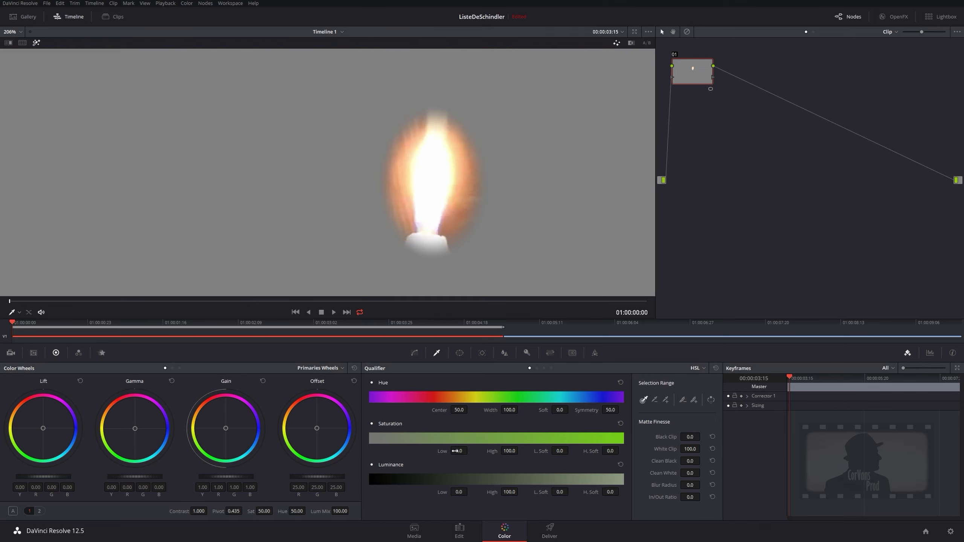
drag(459, 450, 470, 450)
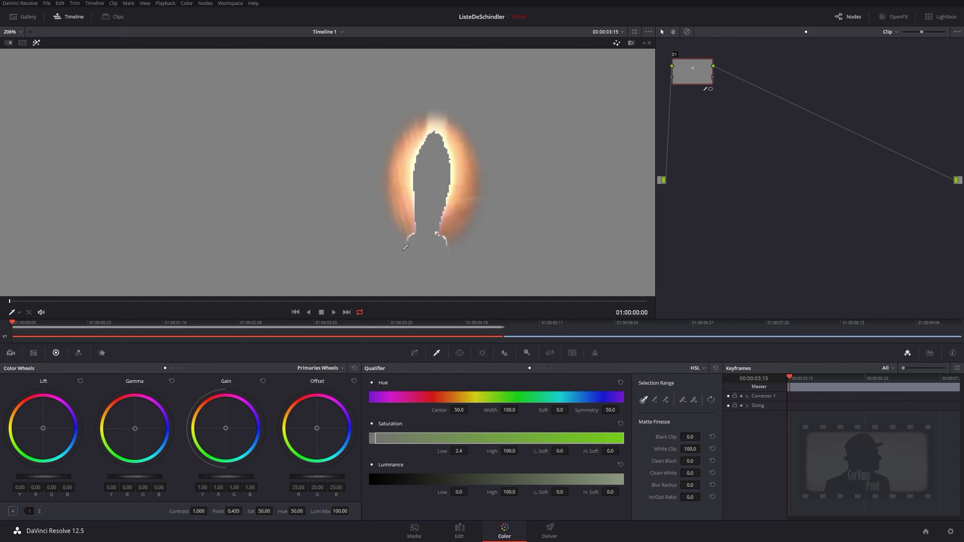
key(shift+h)
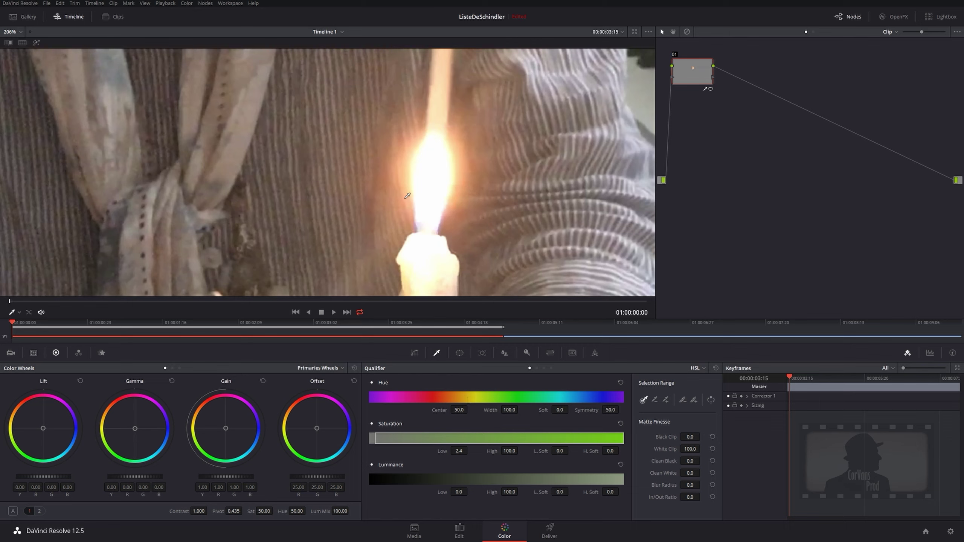
click(621, 423)
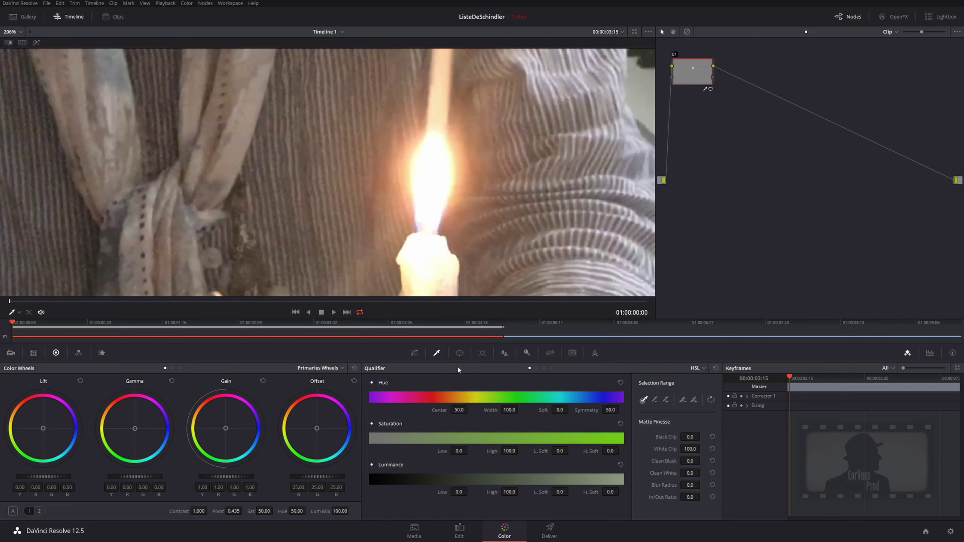
Disable the qualifier's Hue and Saturation components, and re-enable both
click(372, 382)
click(372, 424)
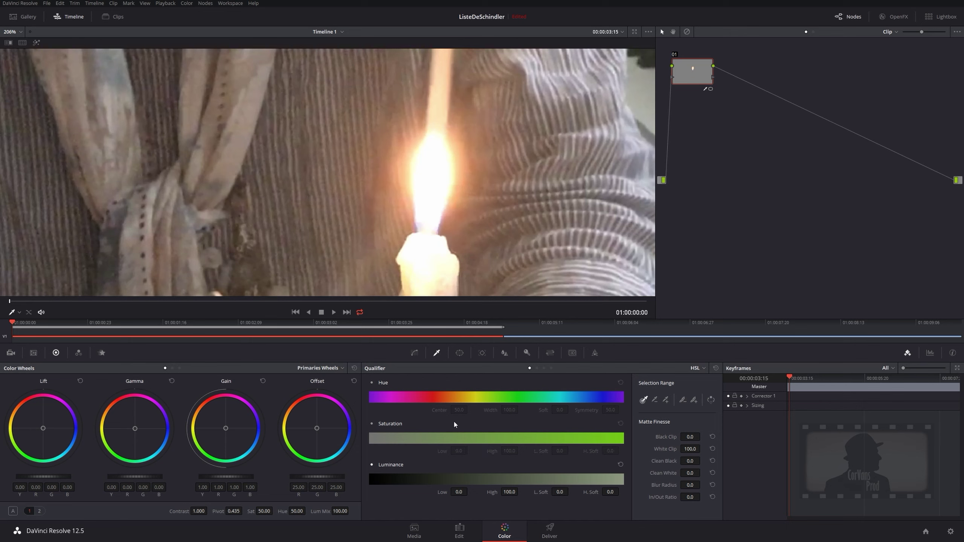
click(372, 424)
click(372, 382)
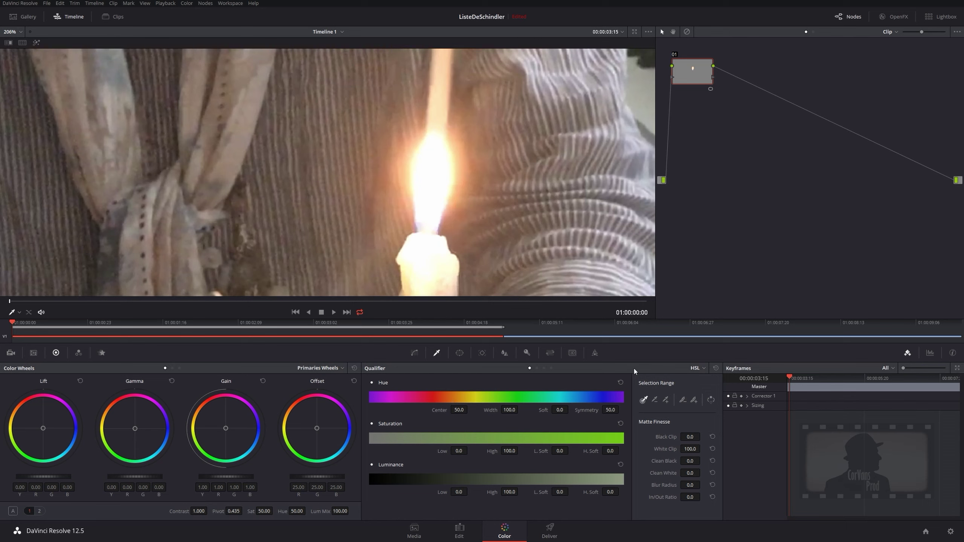
Switch the qualifier to LUM mode and raise the luminance low limit to 70.5 with the highlight preview on
click(704, 369)
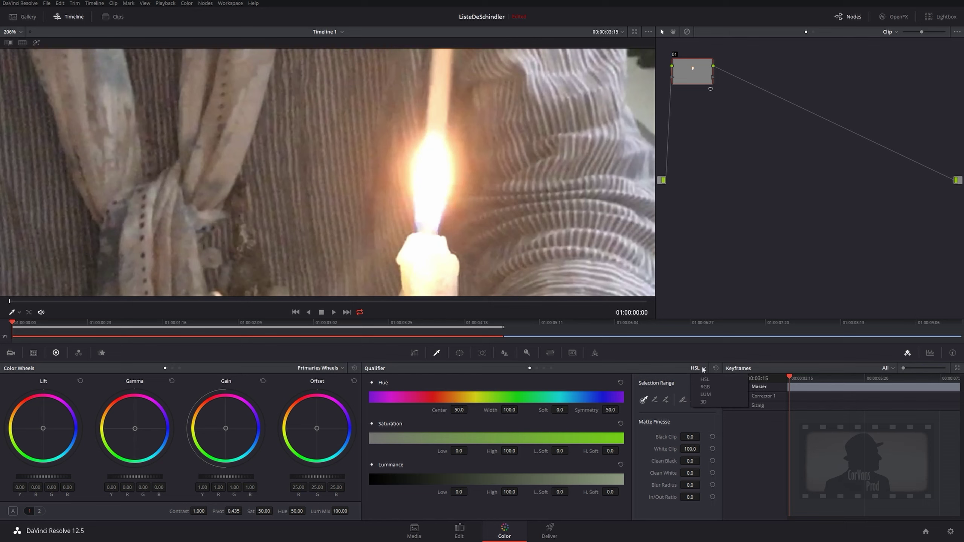
click(705, 395)
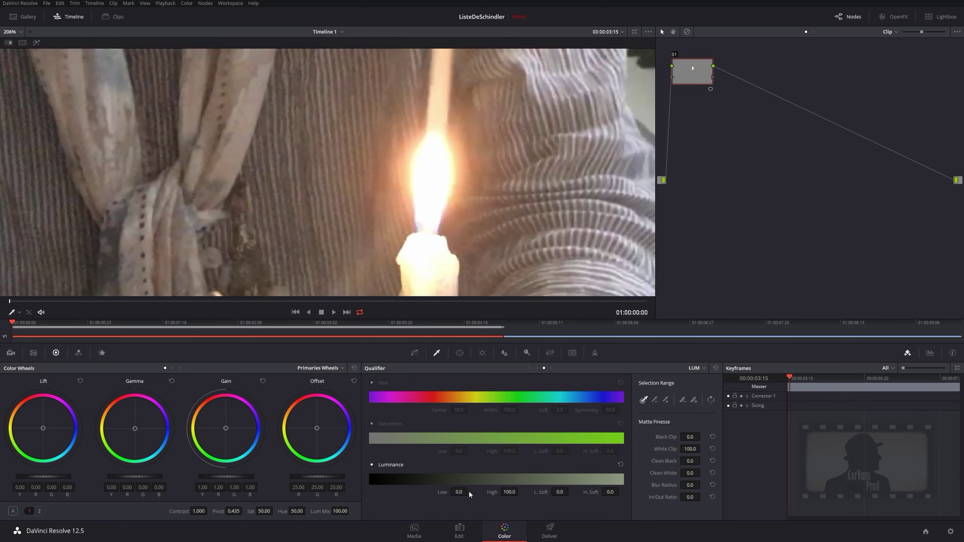
key(shift+h)
mouse_move(457, 492)
mouse_down()
mouse_move(484, 492)
mouse_move(470, 492)
mouse_up()
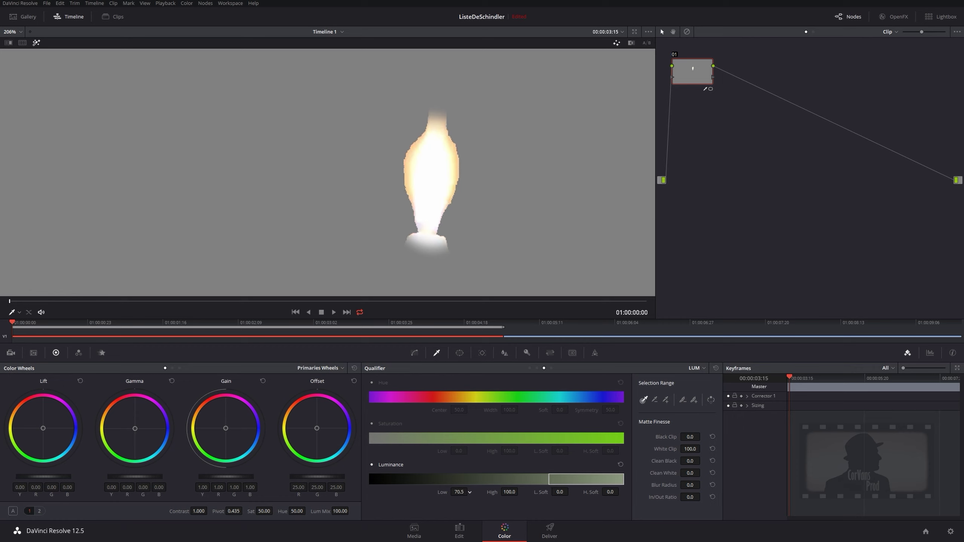
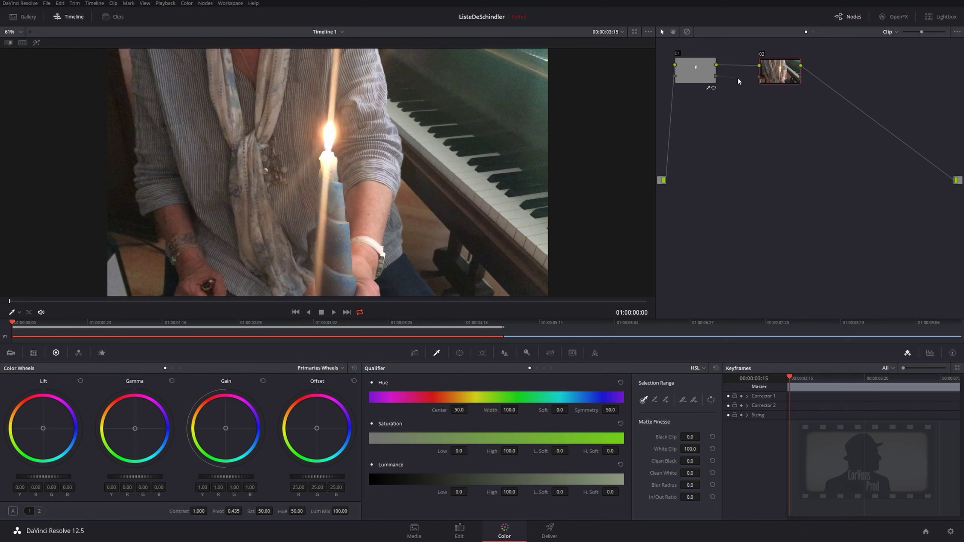
Connect node 01's key output to node 02's key input, and select node 01
drag(738, 81, 758, 78)
drag(759, 78, 758, 79)
click(687, 66)
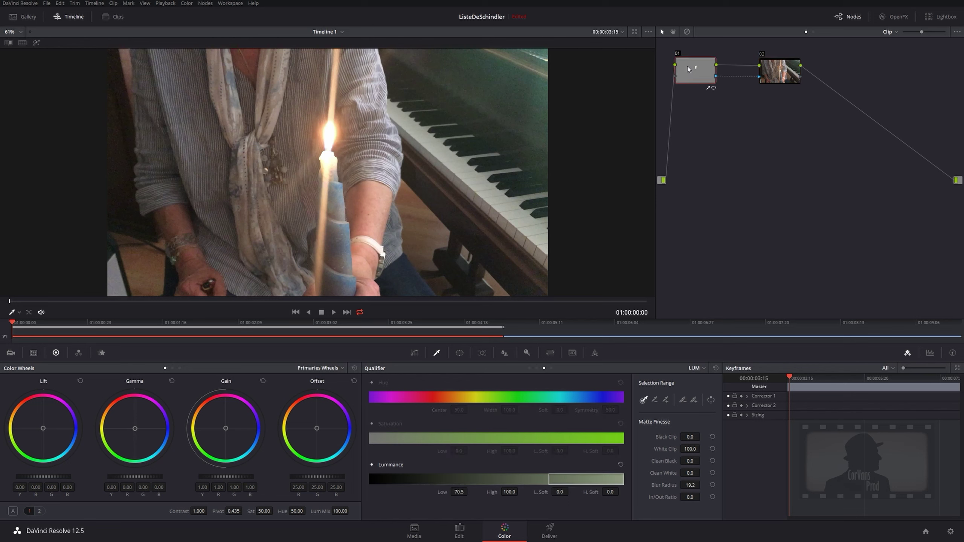
Select node 02 and compare the image with and without the highlight to examine the area its key covers
click(781, 70)
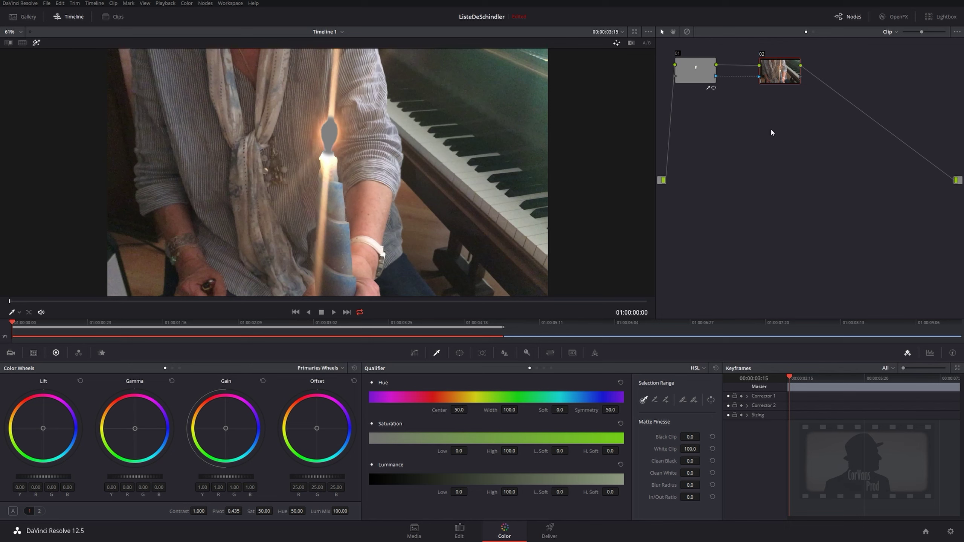
key(shift+h)
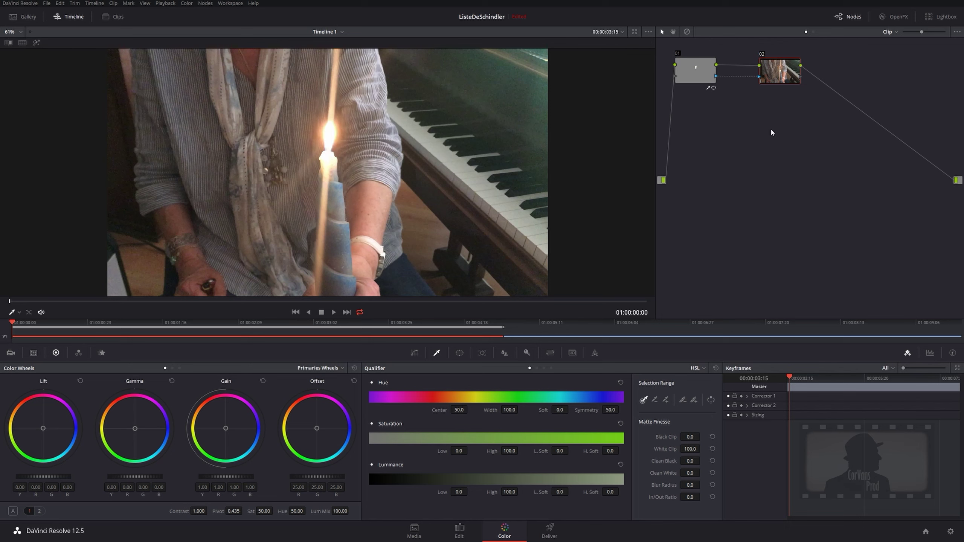
key(shift+h)
key(shift+h)
key(shift+h)
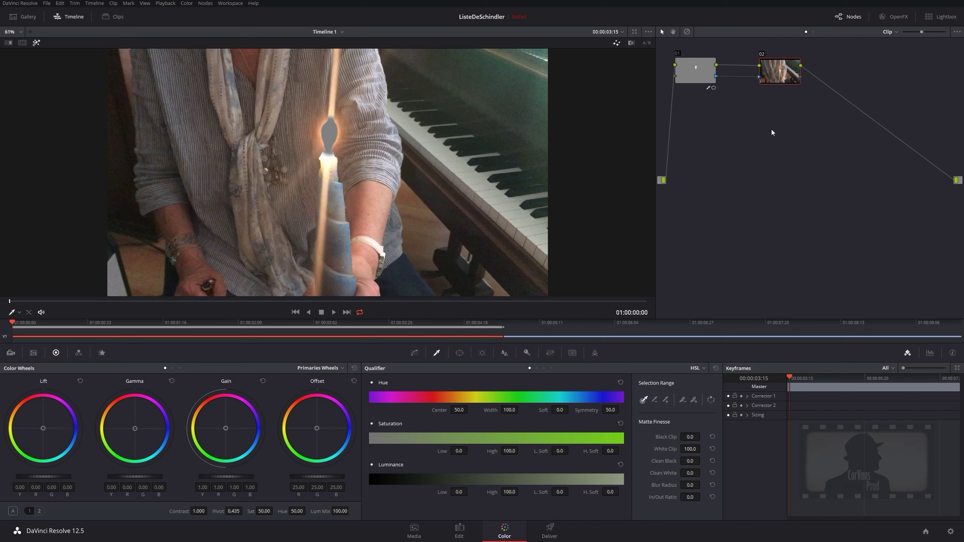
key(shift+h)
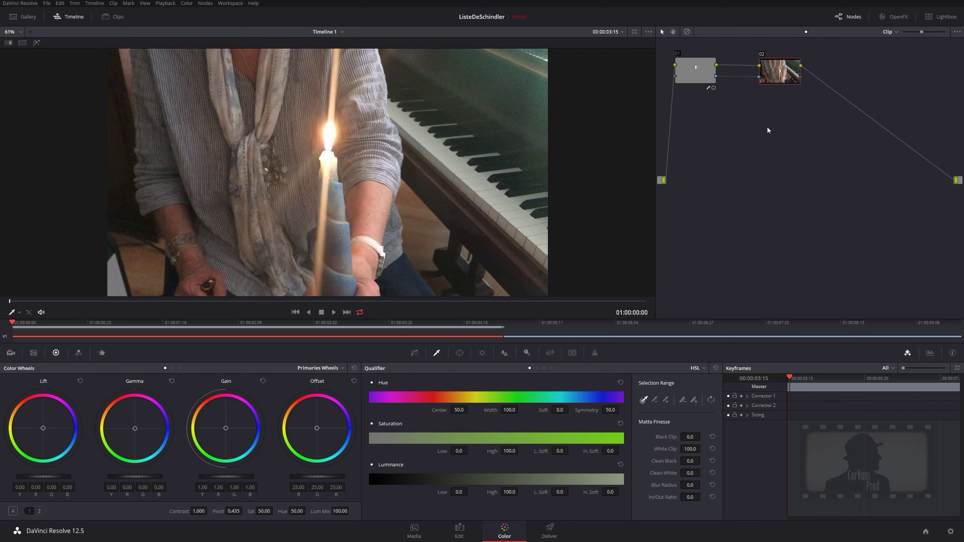
key(shift+h)
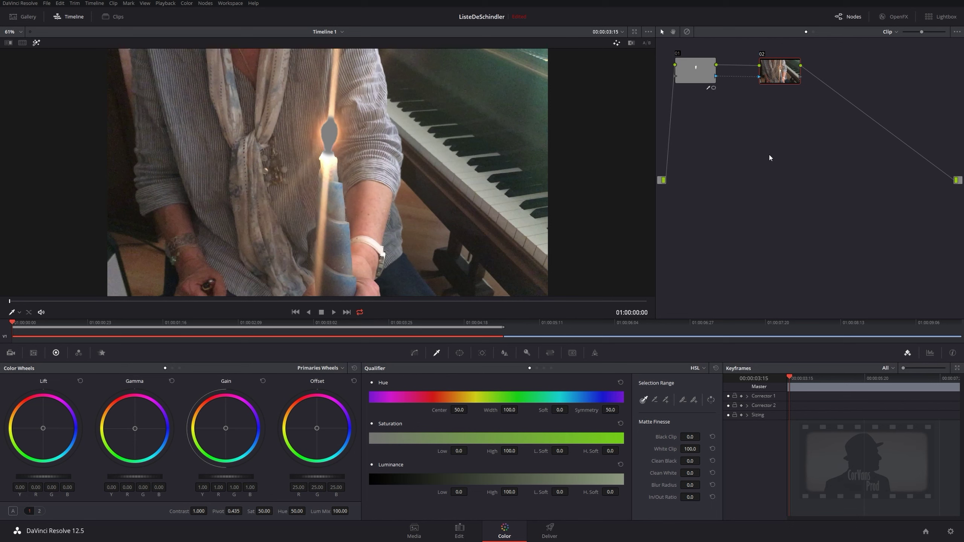
key(shift+h)
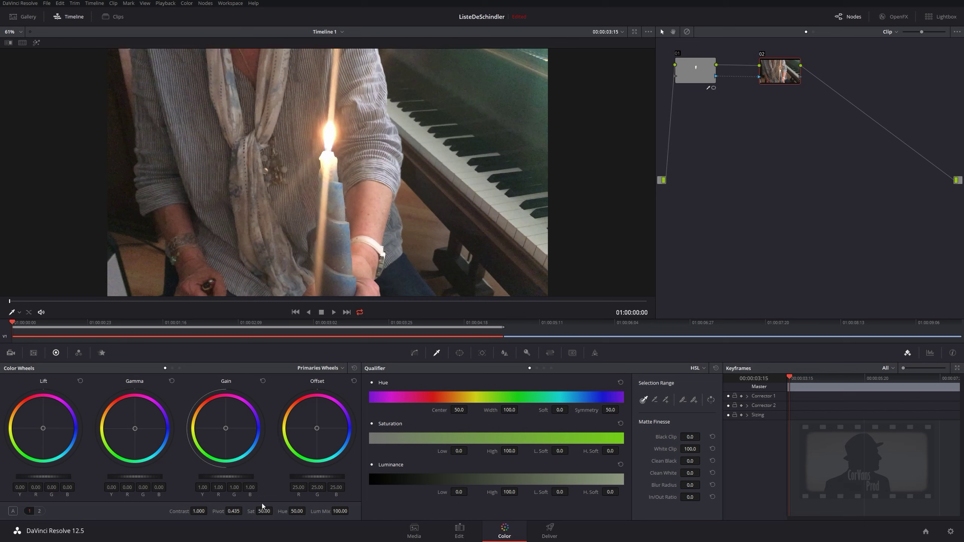
Set node 02's saturation to 0 and play back the clip to check the flame
drag(268, 509, 275, 512)
click(334, 312)
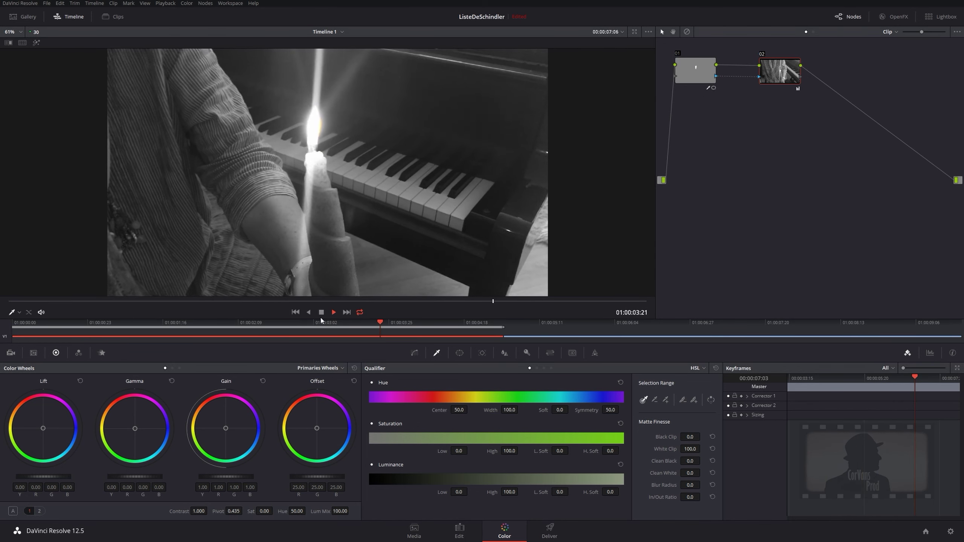
click(320, 314)
Display node 01's elliptical window and return the playhead to the clip's first frame
click(460, 353)
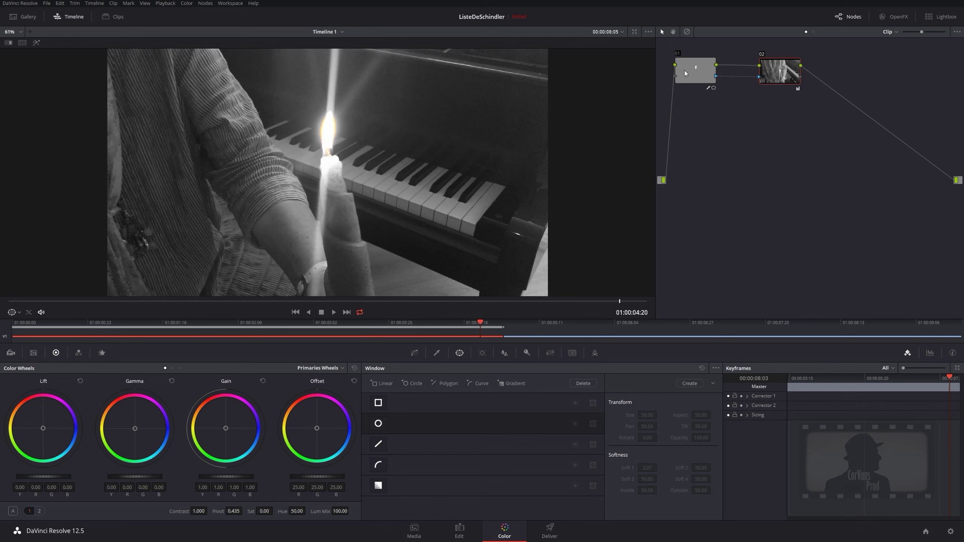
click(684, 71)
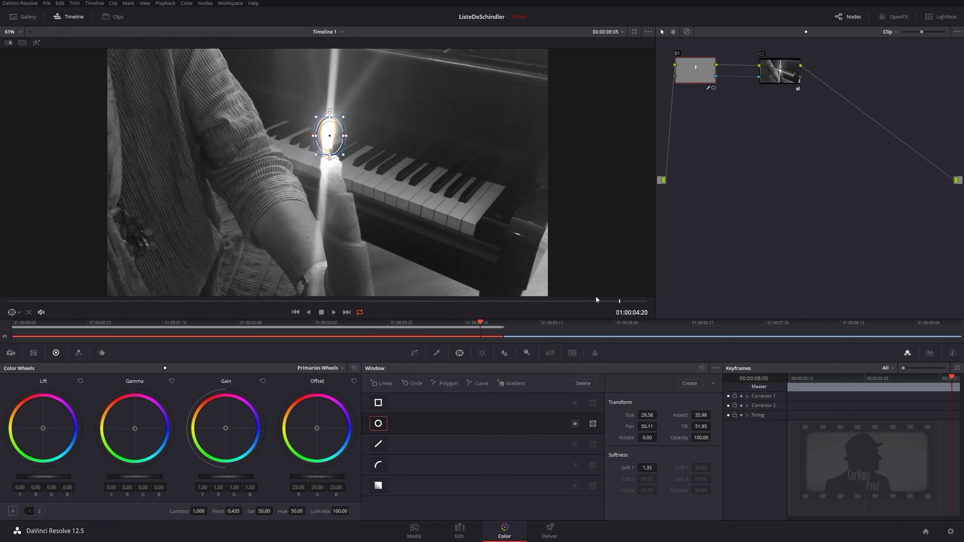
mouse_move(545, 301)
mouse_down()
mouse_move(138, 306)
mouse_move(1, 322)
mouse_up()
click(2, 322)
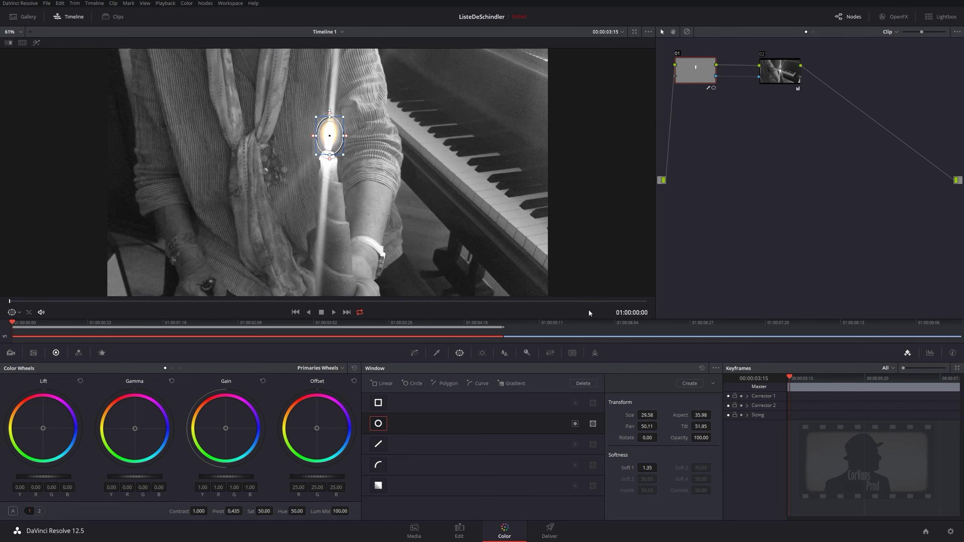
Try tracking the flame window forward with the Cloud Tracker, and reset the track data
click(482, 352)
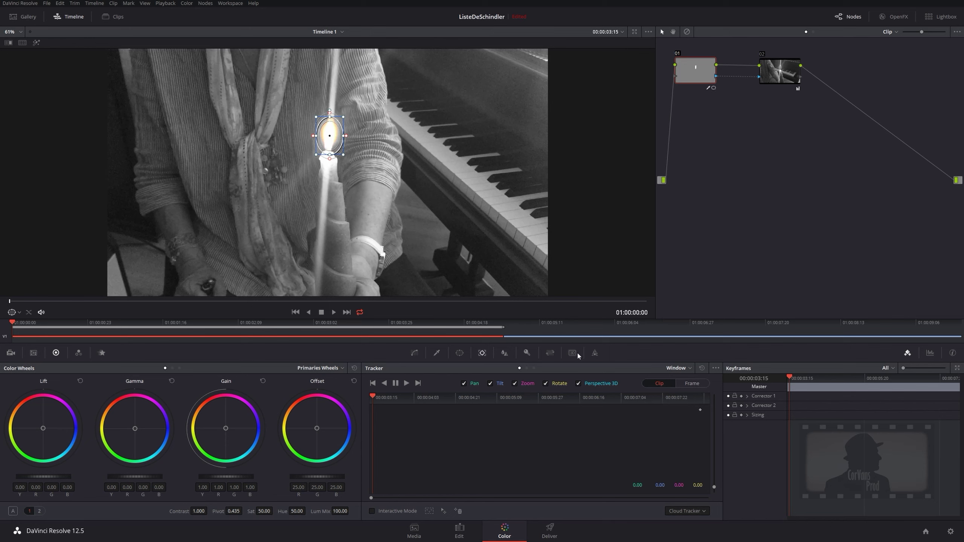
click(406, 383)
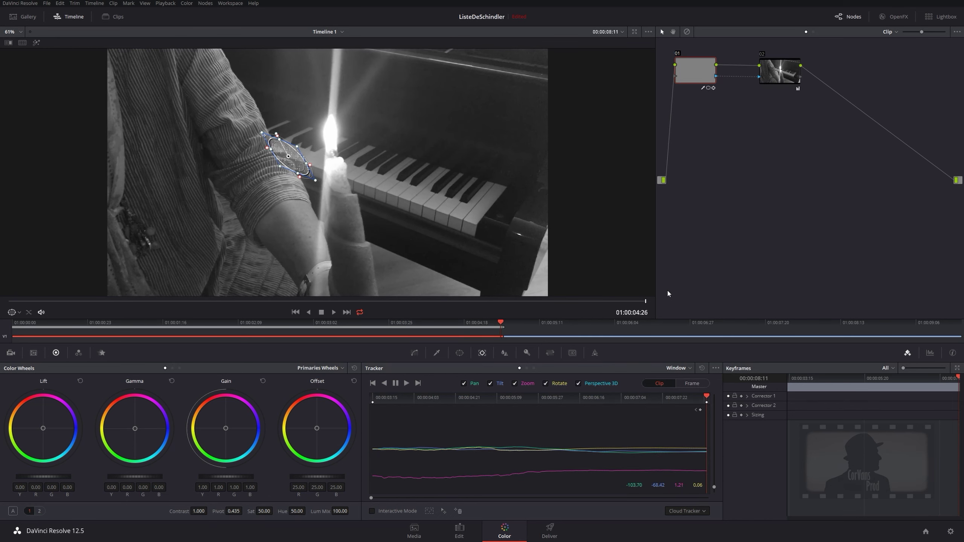
click(716, 369)
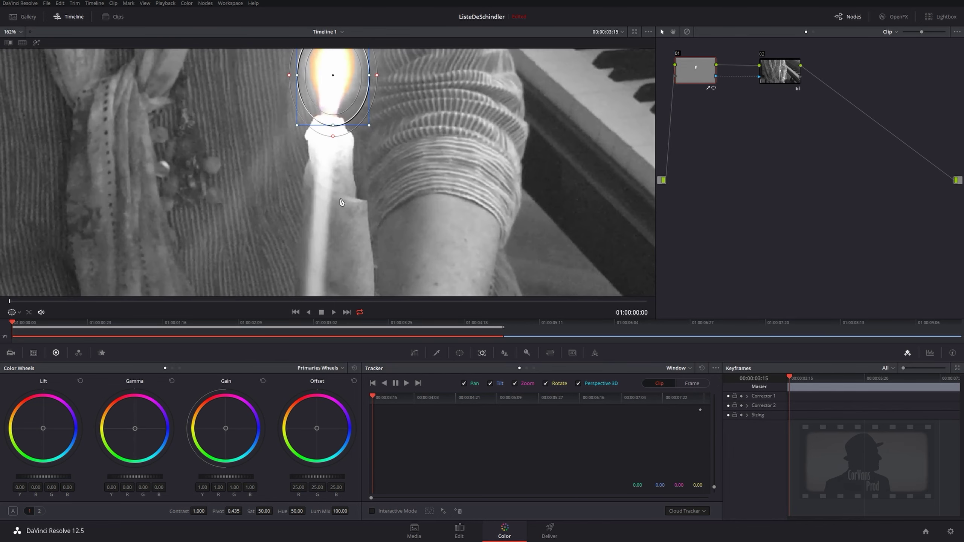
Enable Interactive Mode for the Cloud Tracker, with the viewer enlarged on the candle flame
drag(362, 169, 428, 259)
scroll(455, 224, up, 3)
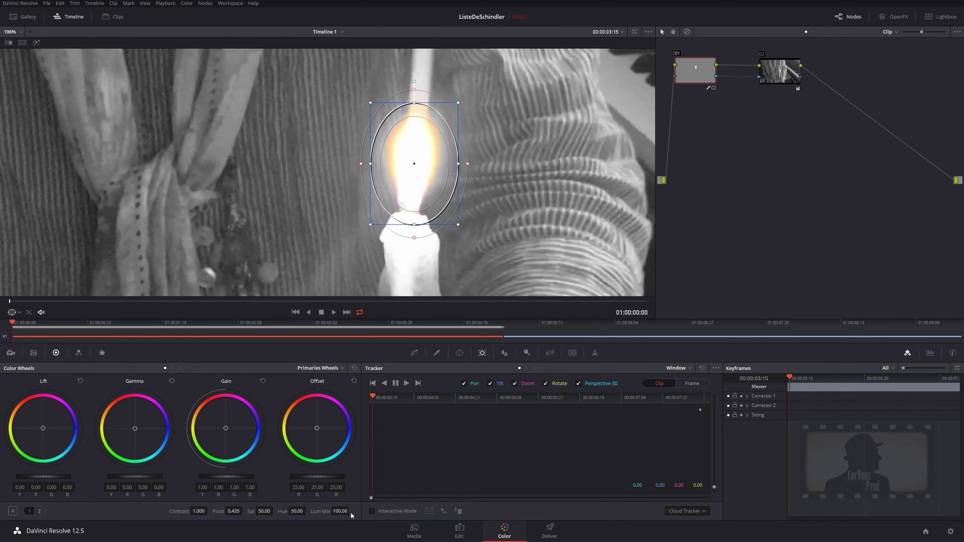
click(372, 510)
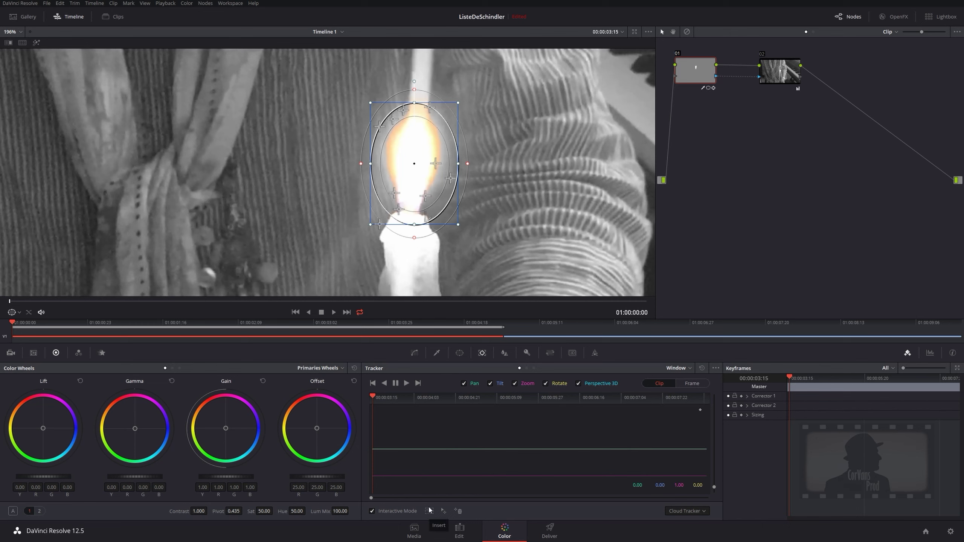
click(704, 512)
click(704, 512)
click(703, 512)
click(429, 512)
Delete the automatic tracking features around the flame's tip, lower edge and base
drag(405, 93, 369, 134)
click(460, 512)
drag(416, 101, 451, 95)
click(459, 511)
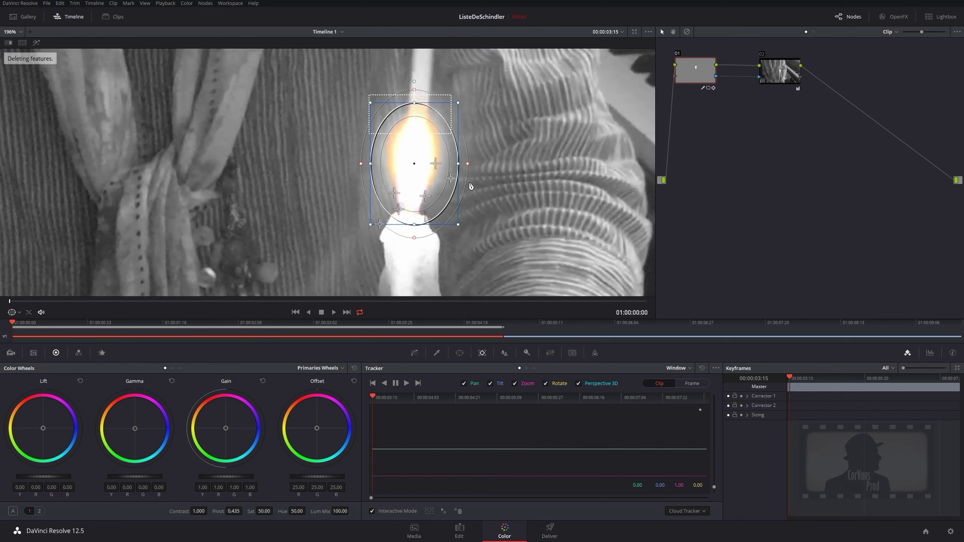
drag(464, 225, 424, 175)
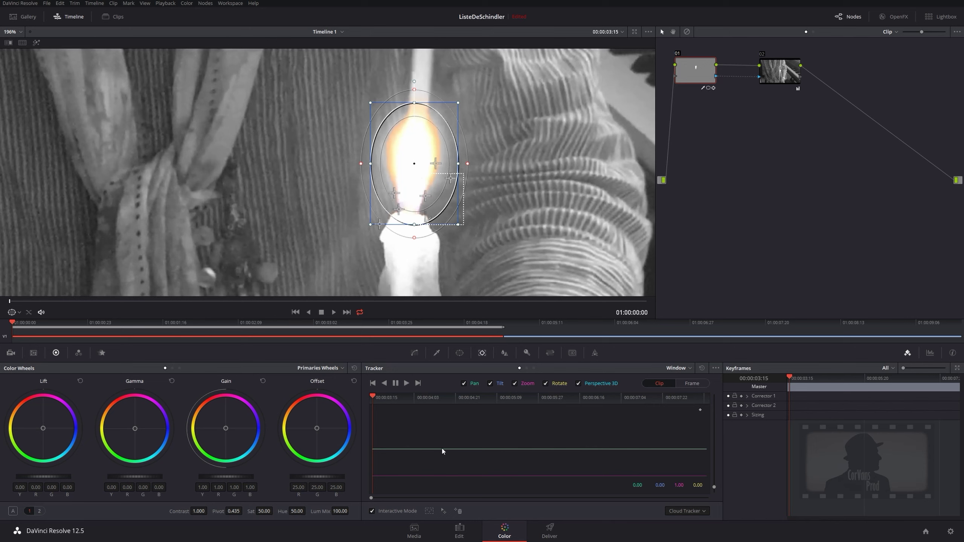
click(459, 511)
drag(417, 174, 380, 186)
click(459, 511)
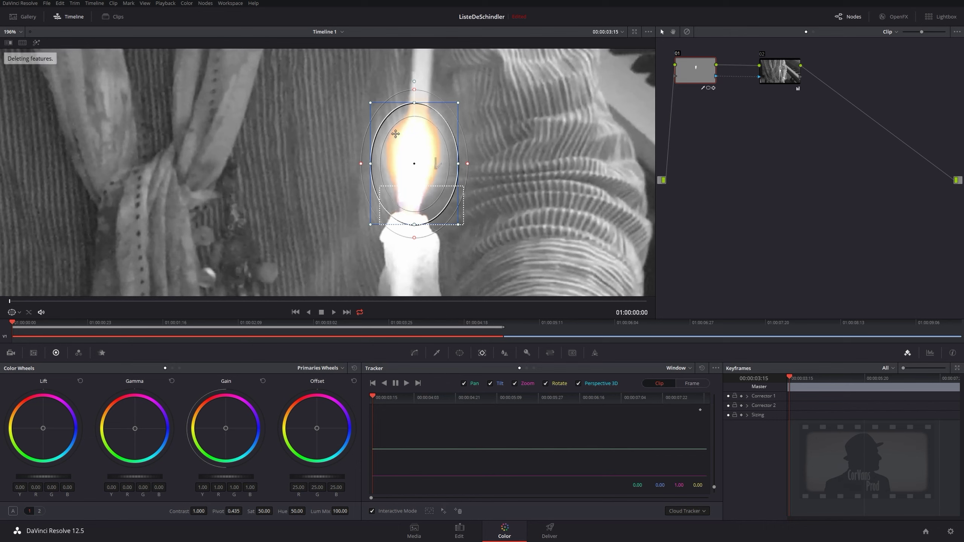
Insert tracking features at the flame's tip and base, and fit the whole frame in the viewer
click(429, 511)
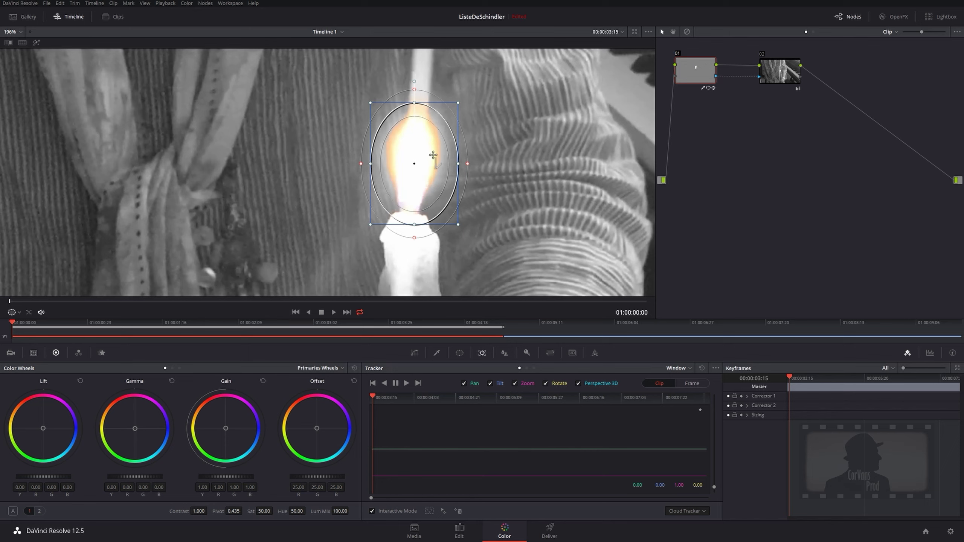
click(442, 512)
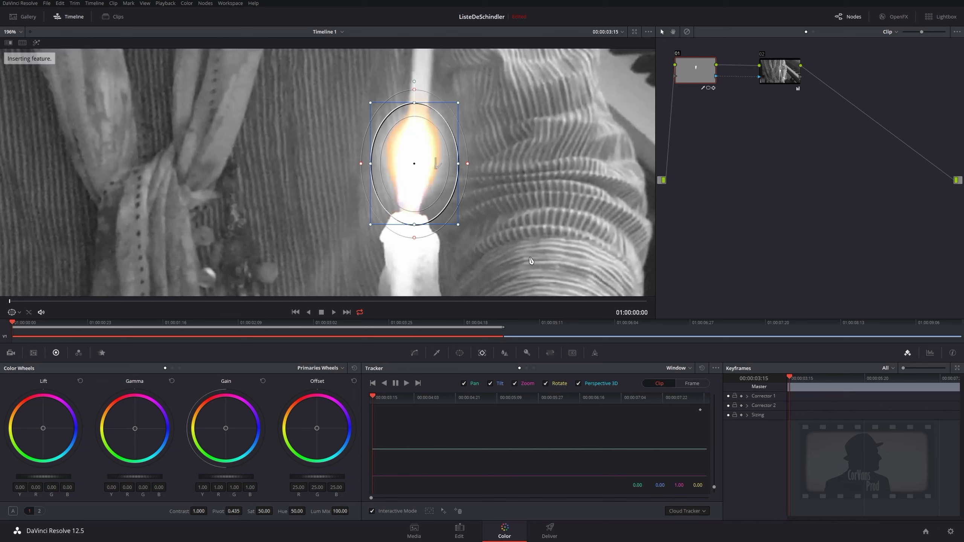
drag(405, 113, 440, 131)
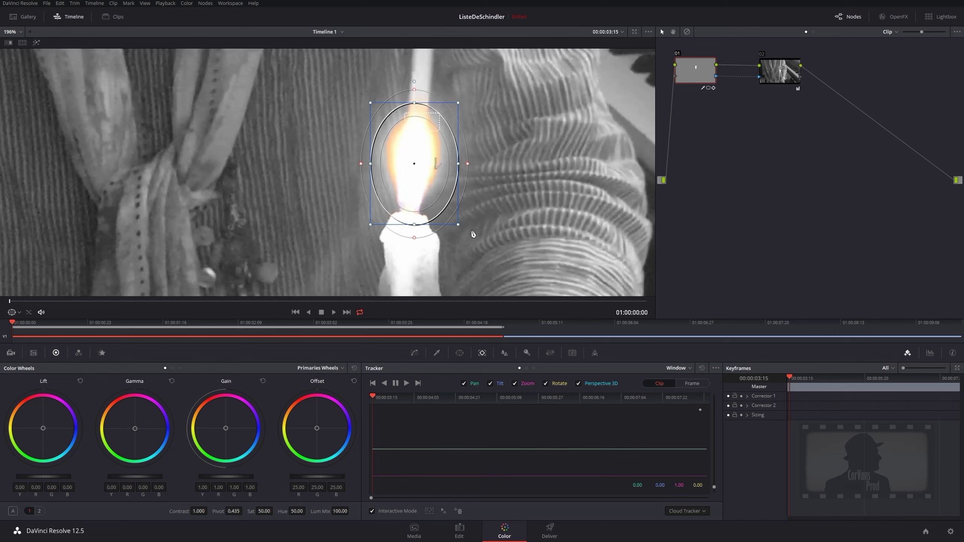
click(442, 512)
drag(431, 230, 396, 210)
click(429, 511)
key(shift+z)
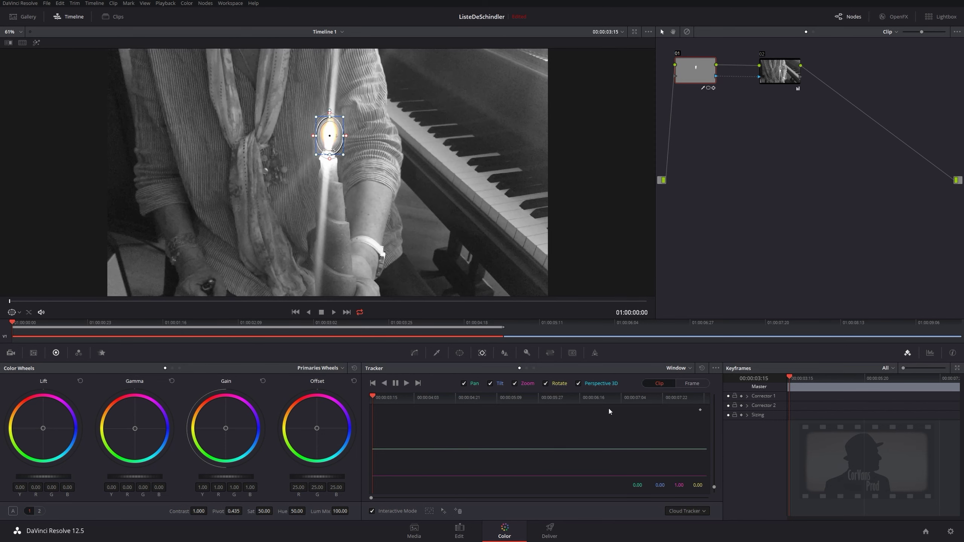
Try tracking the window forward from the inserted features, inspect the window's drift, and reset the track data
click(406, 386)
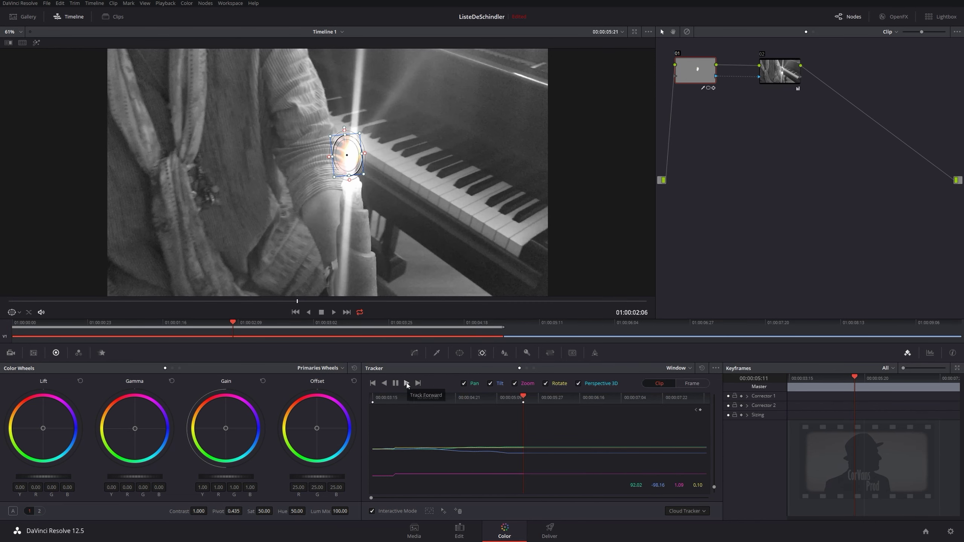
click(407, 383)
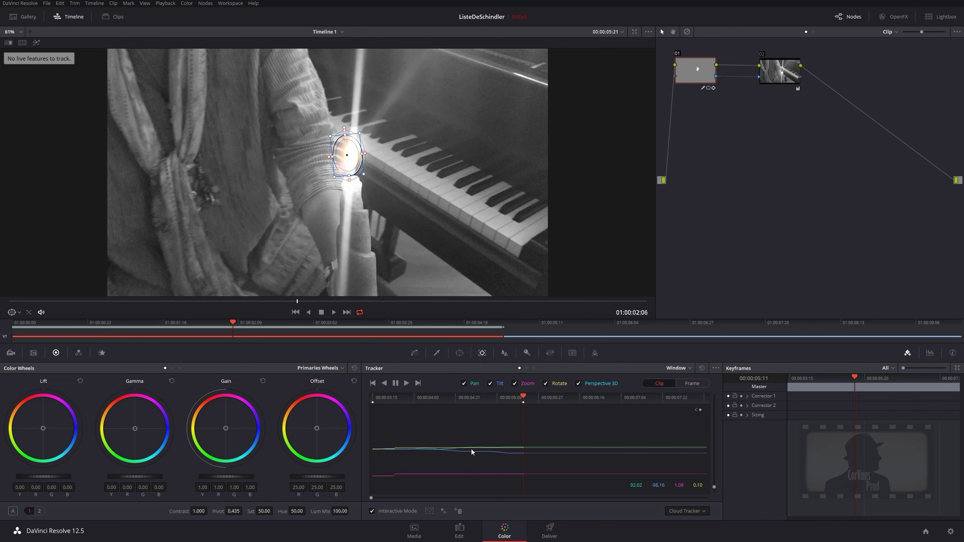
scroll(355, 235, up, 5)
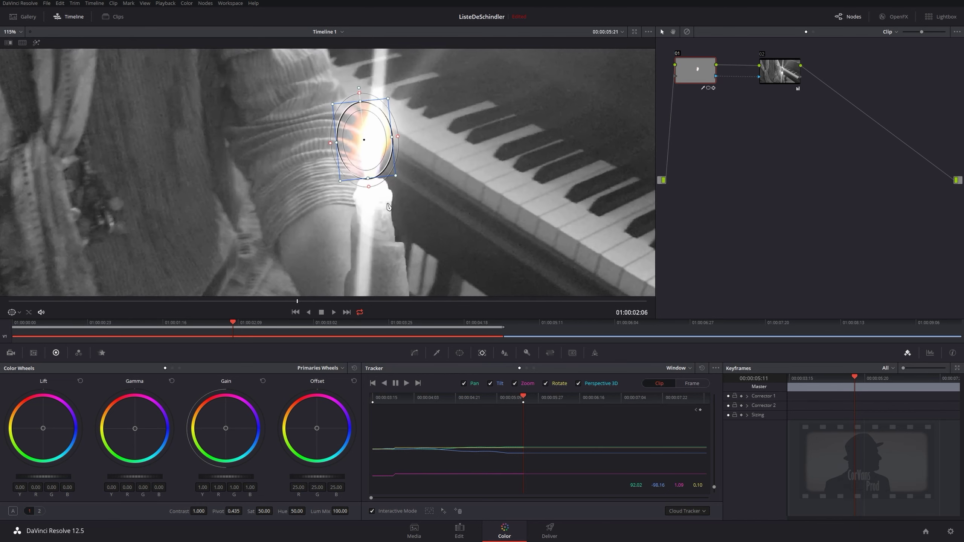
scroll(389, 209, up, 1)
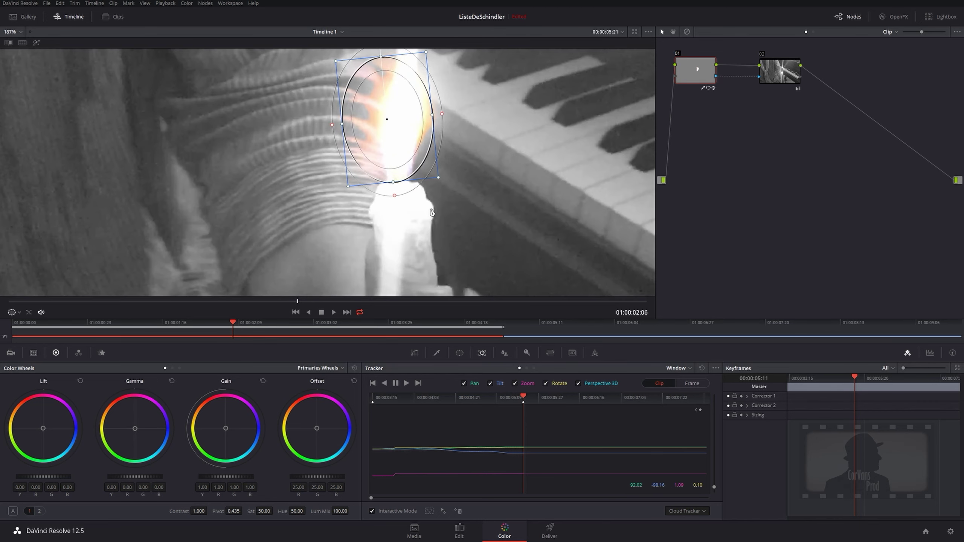
scroll(432, 217, up, 2)
drag(488, 212, 439, 270)
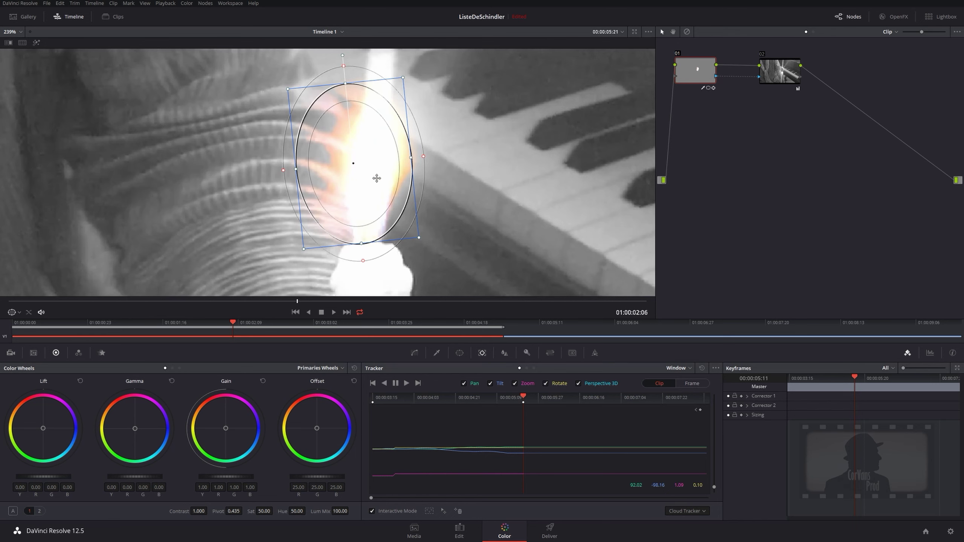
click(716, 368)
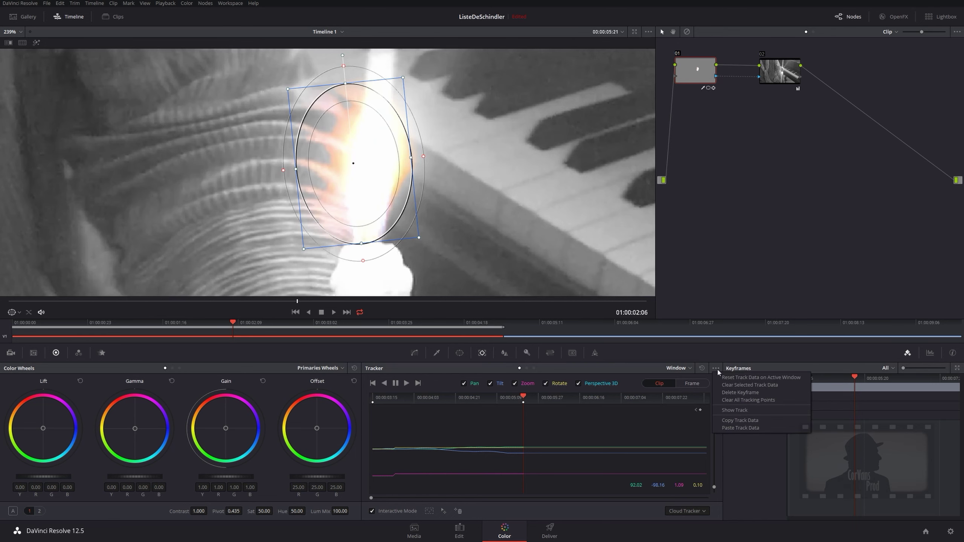
click(729, 403)
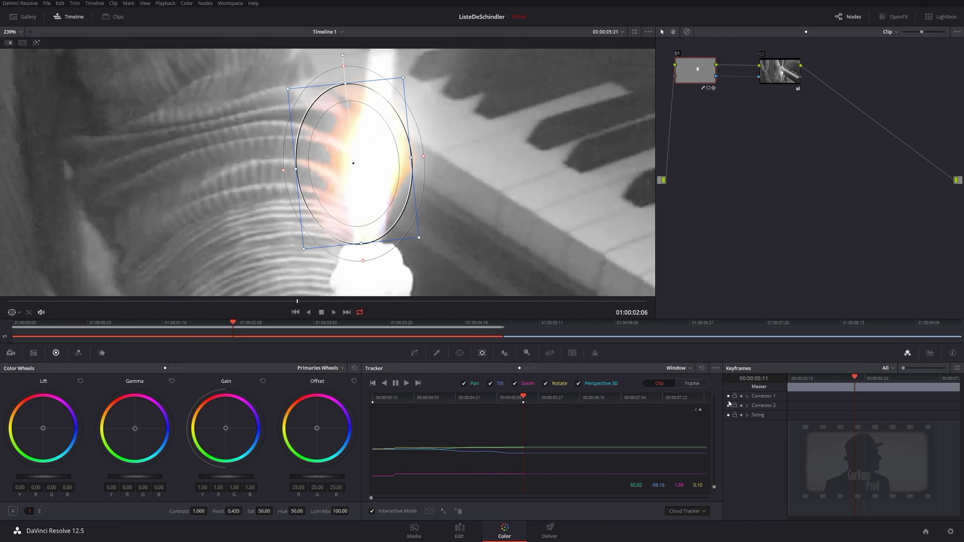
click(716, 367)
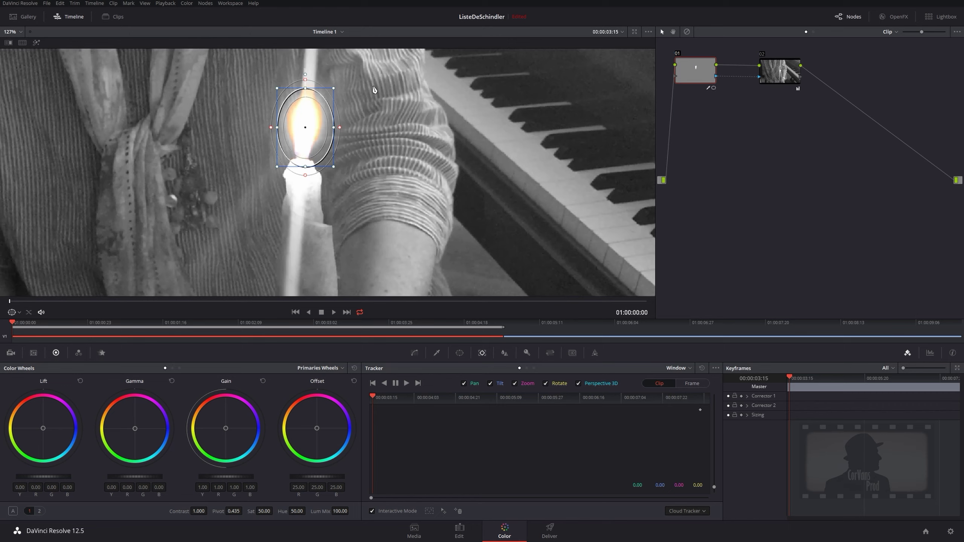
Switch the tracker type to Point Tracker and place a tracking point on the upper part of the flame
scroll(374, 90, up, 5)
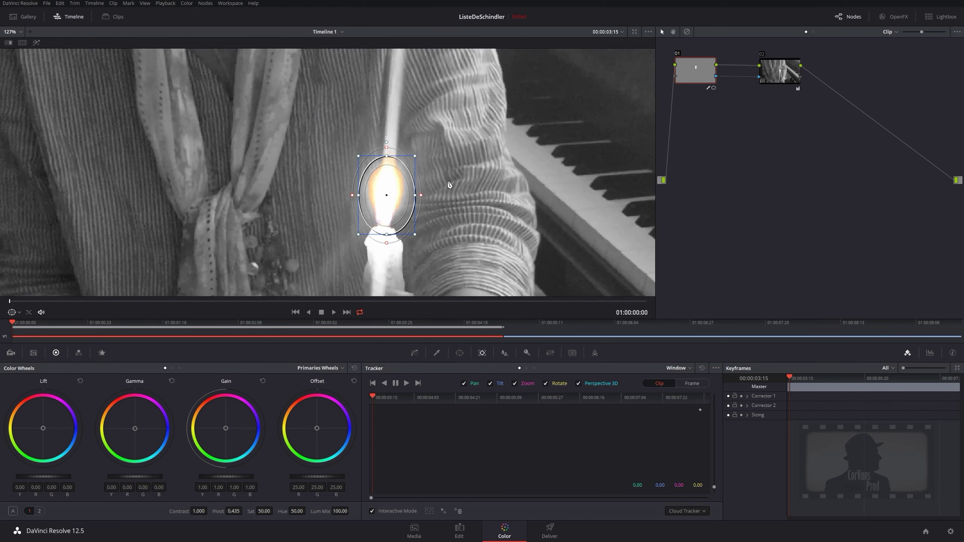
drag(553, 230, 455, 175)
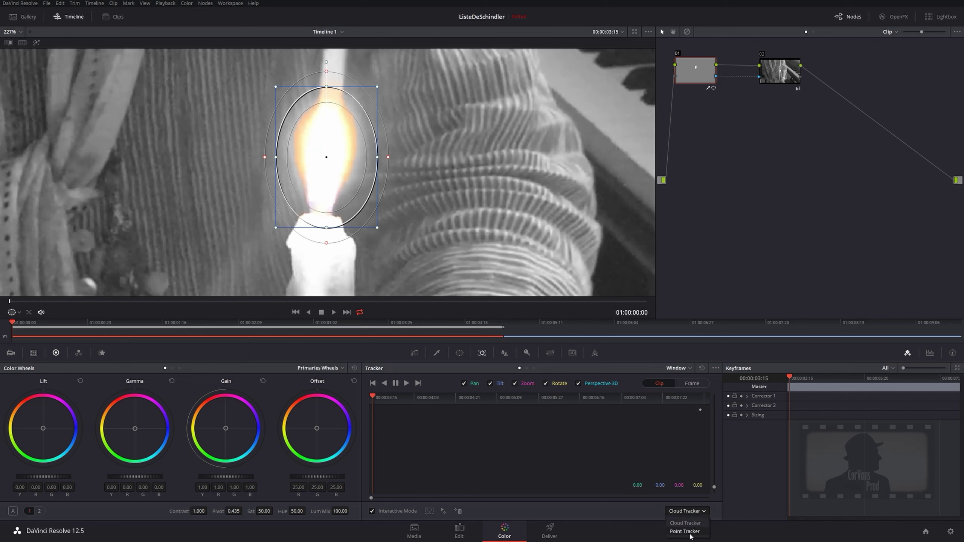
click(685, 531)
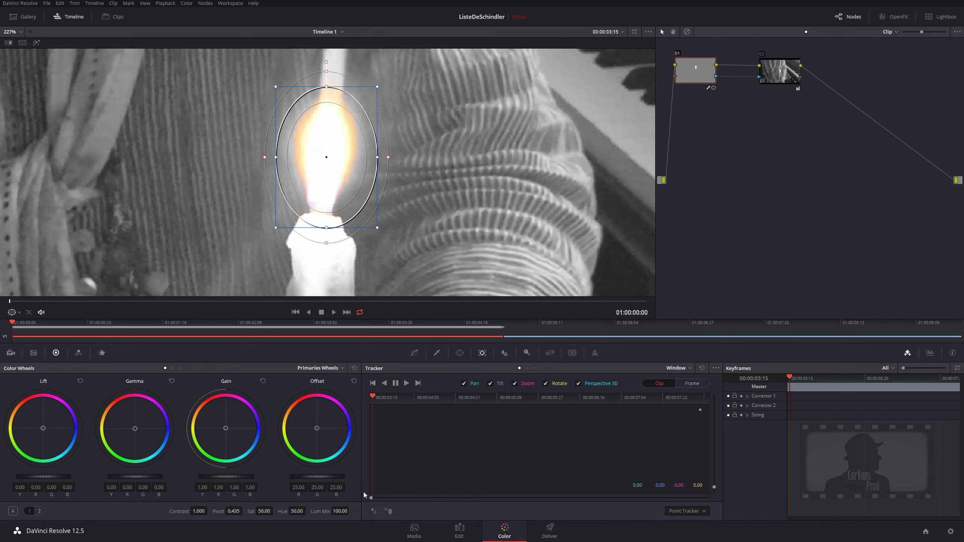
click(374, 513)
drag(321, 298, 324, 124)
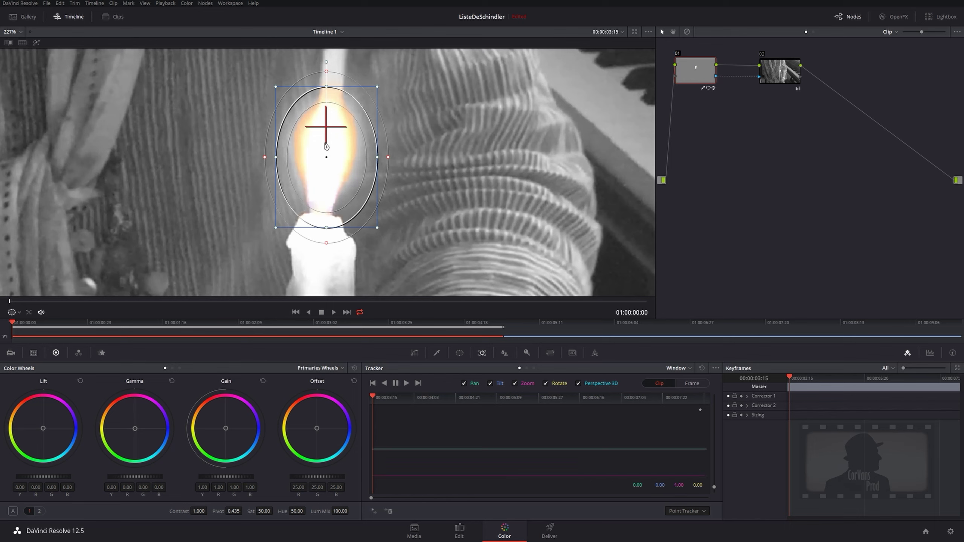
Add a second tracking point at the base of the flame, and fit the whole frame in the viewer
click(374, 513)
drag(321, 281, 323, 199)
drag(324, 203, 323, 208)
key(shift+z)
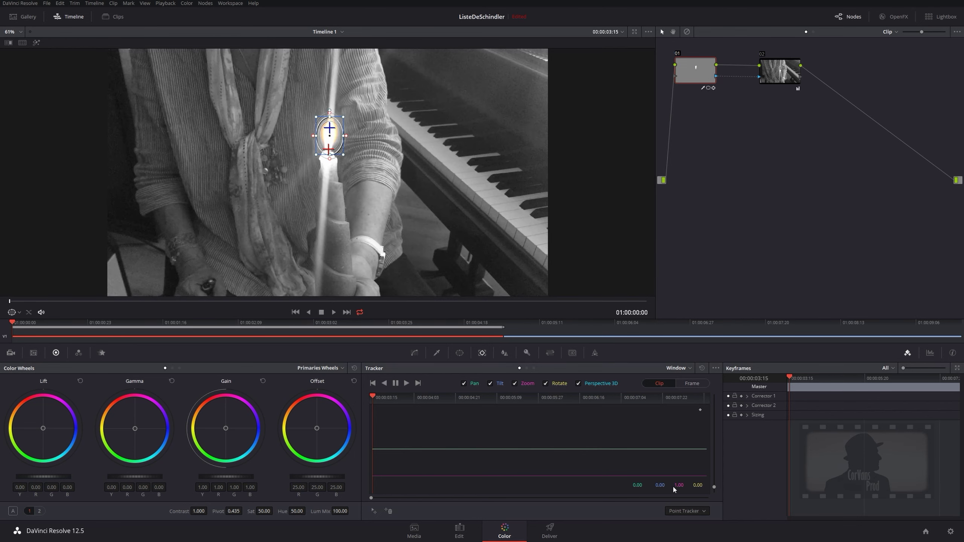
Track the window forward through the clip with the two tracking points, and review the coloured flame without the window overlay
click(408, 384)
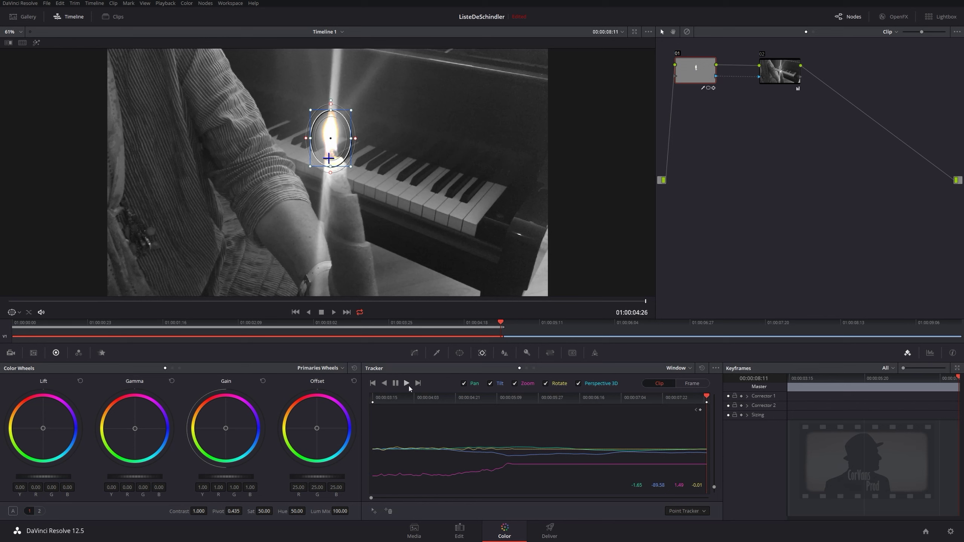
click(414, 353)
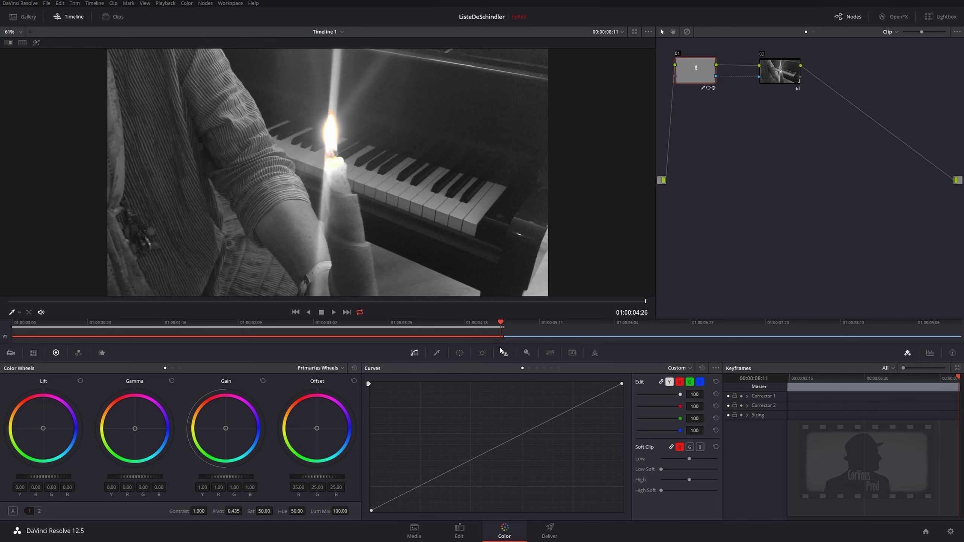
drag(642, 304, 45, 316)
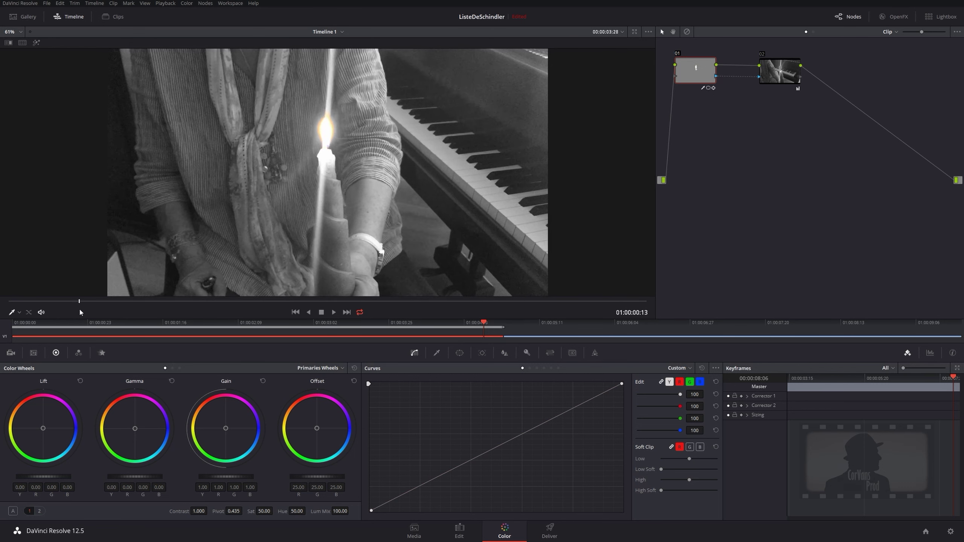
click(198, 301)
key(space)
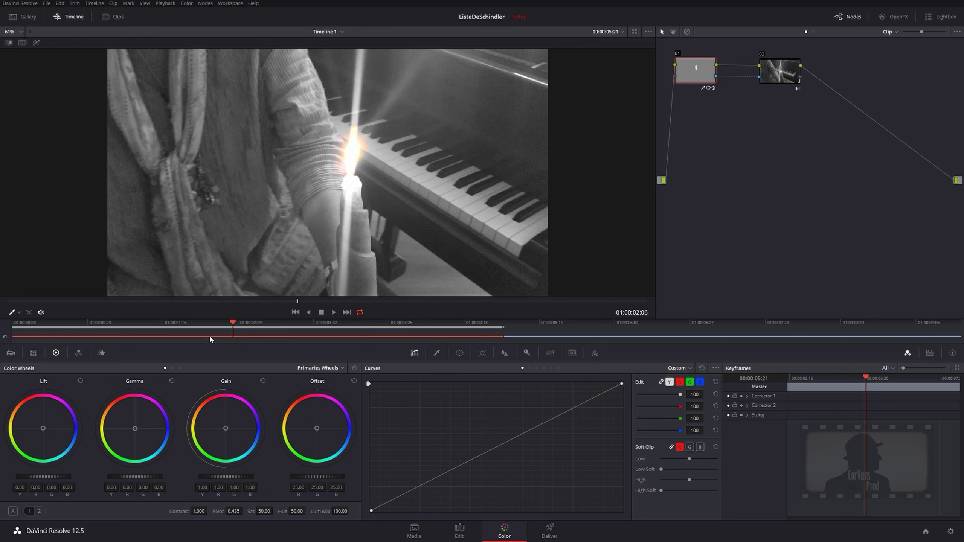
mouse_move(277, 300)
mouse_down()
mouse_move(166, 313)
mouse_move(67, 294)
mouse_move(10, 298)
mouse_move(180, 302)
mouse_move(247, 295)
mouse_move(284, 277)
mouse_up()
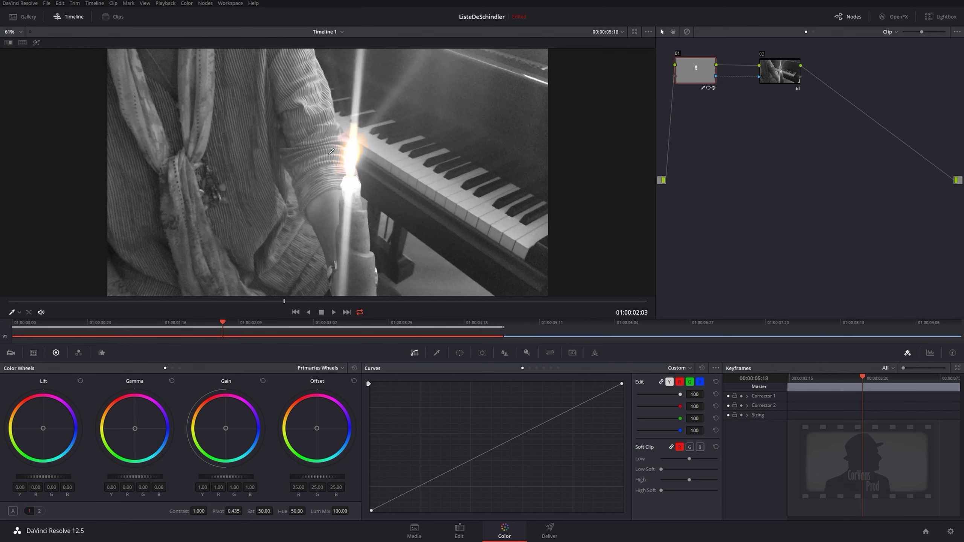
mouse_move(175, 302)
mouse_down()
mouse_move(7, 309)
mouse_move(105, 319)
mouse_move(644, 307)
mouse_move(12, 301)
mouse_up()
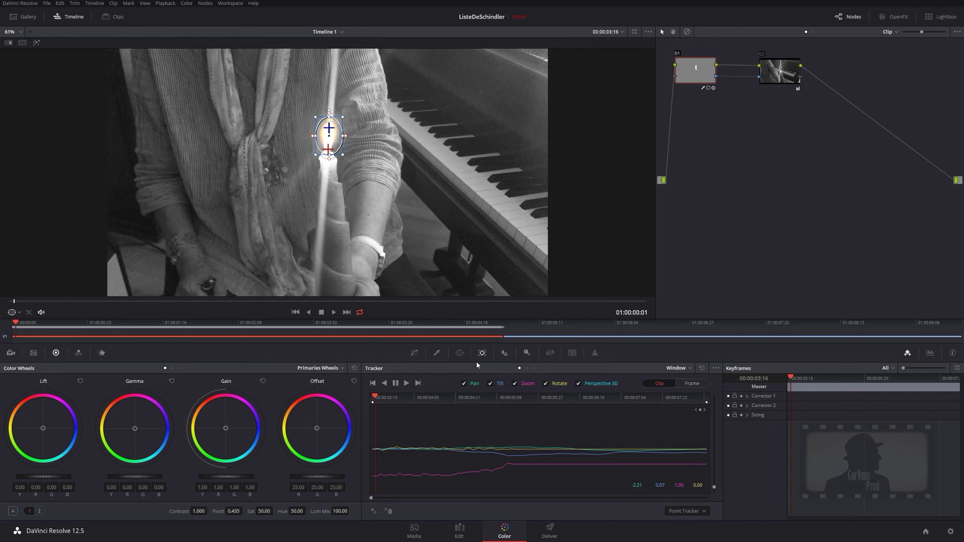
Play the second clip from its first frame without the window overlay to examine its coloured flame, and return to its start
drag(528, 322, 508, 324)
click(414, 353)
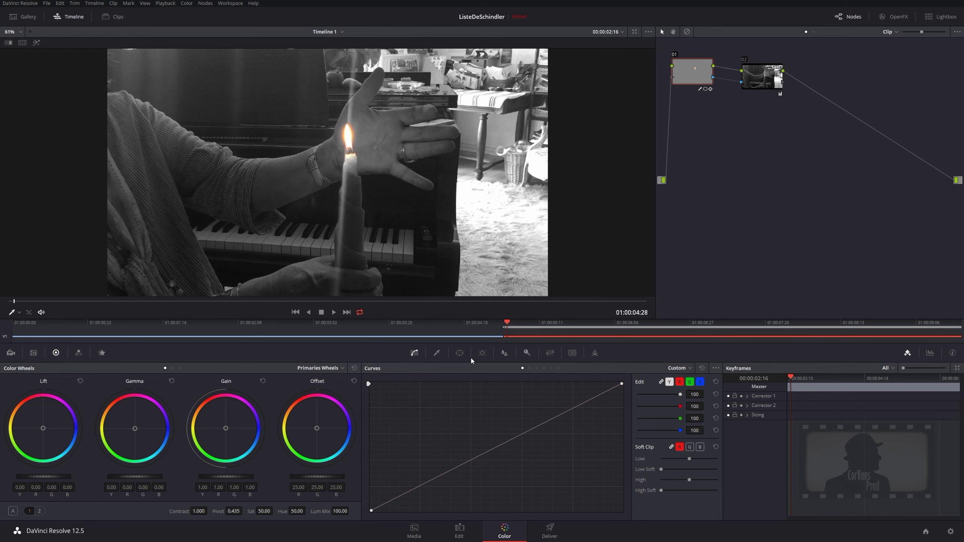
click(10, 301)
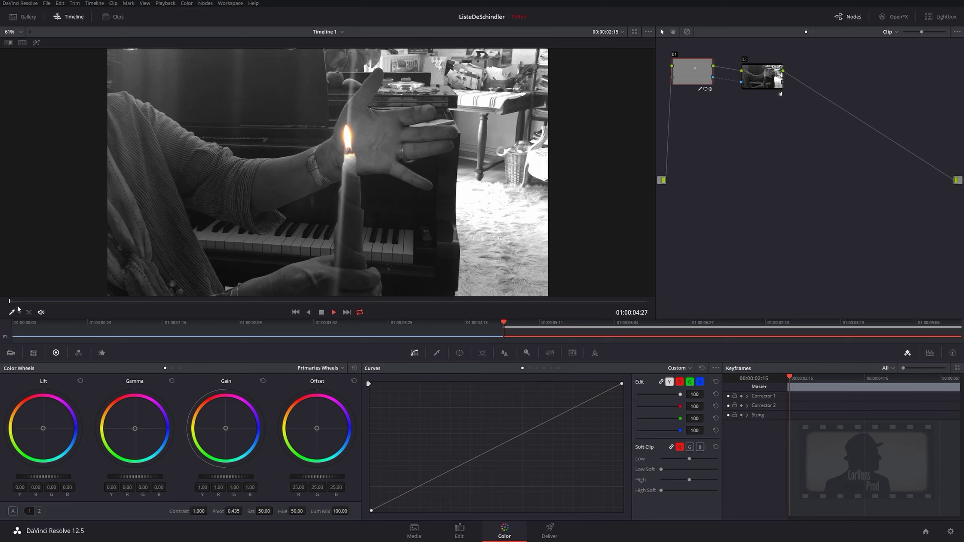
key(space)
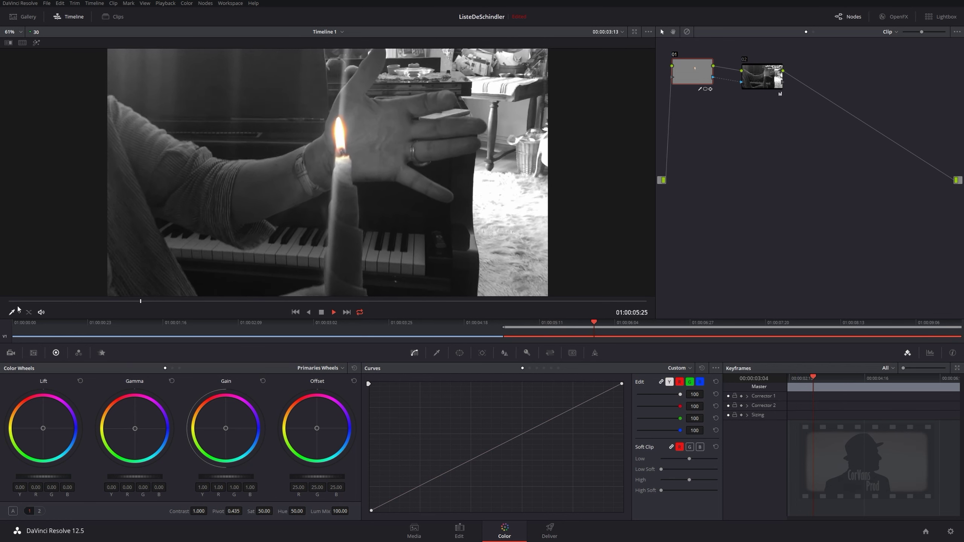
key(space)
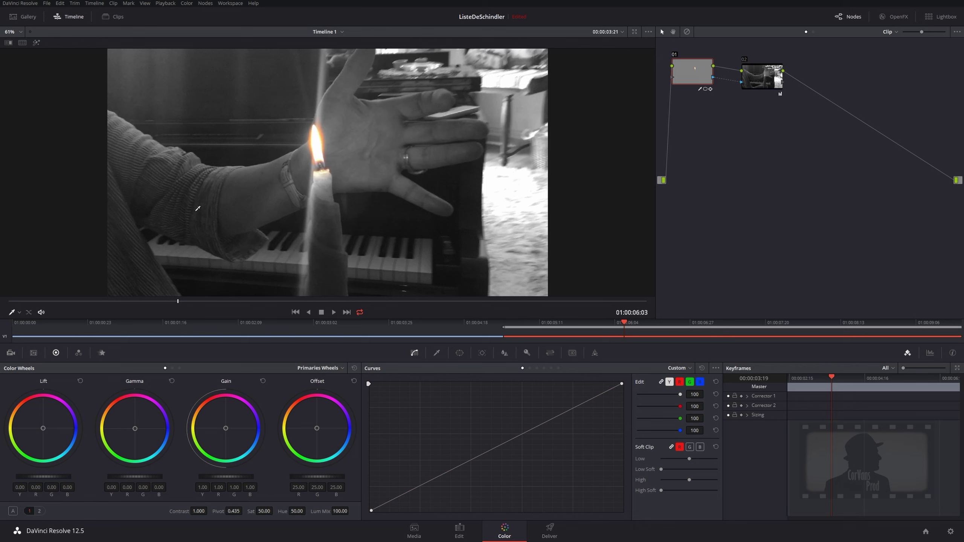
drag(115, 301, 1, 297)
key(Up)
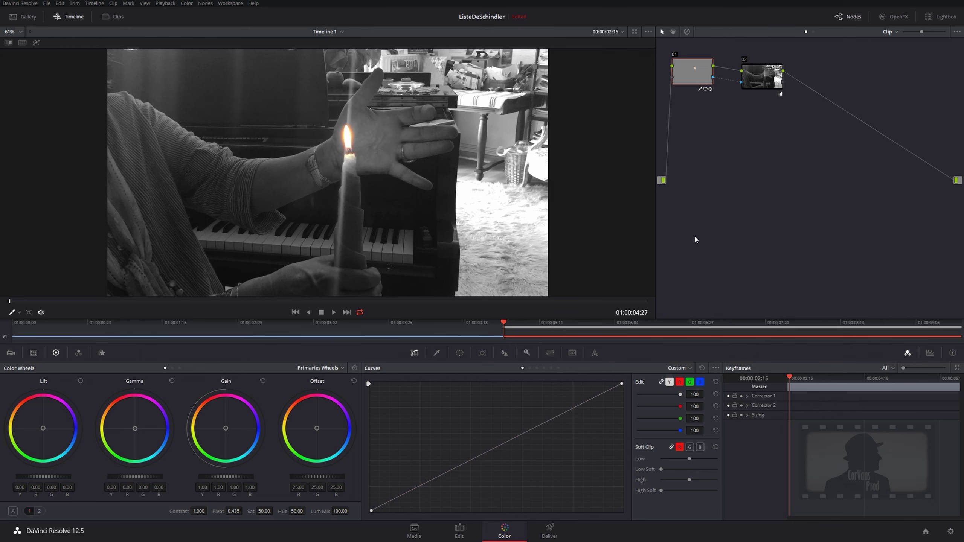
key(super)
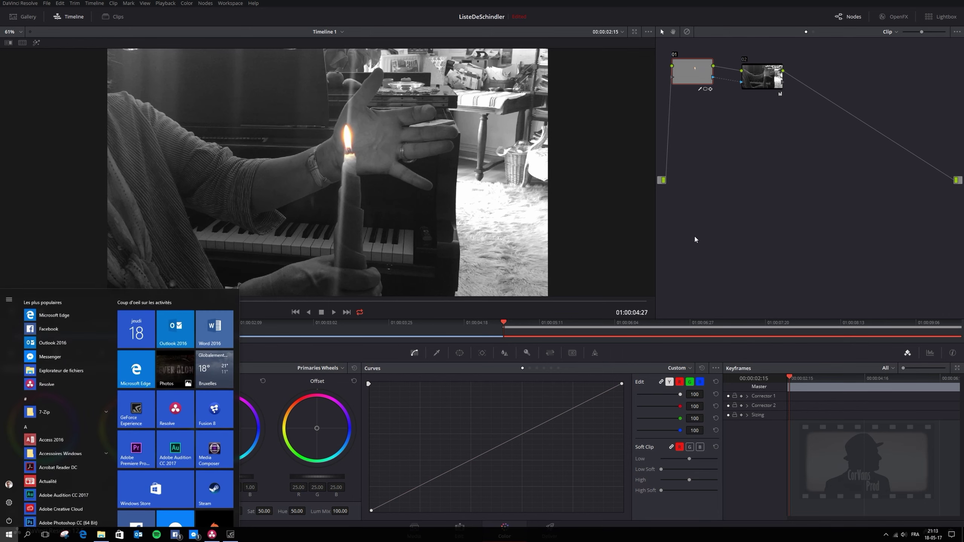